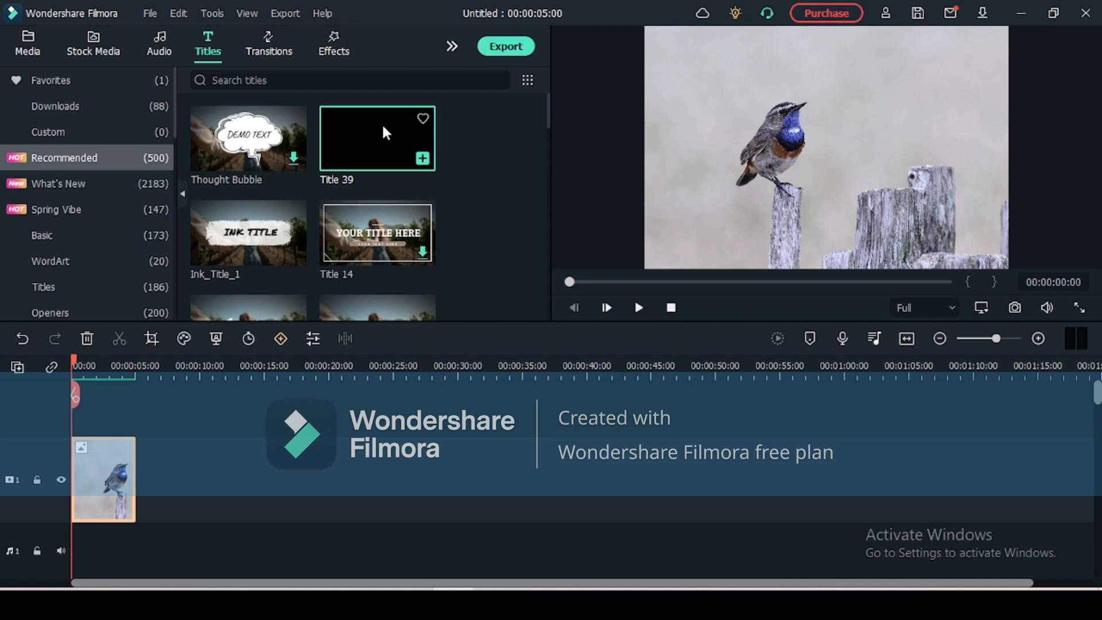
Add the Title 39 preset above the bird image at the timeline start and change its text to THE BIRD.
{"action": "left_click_drag", "start_coordinate": [381, 123], "coordinate": [92, 408]}
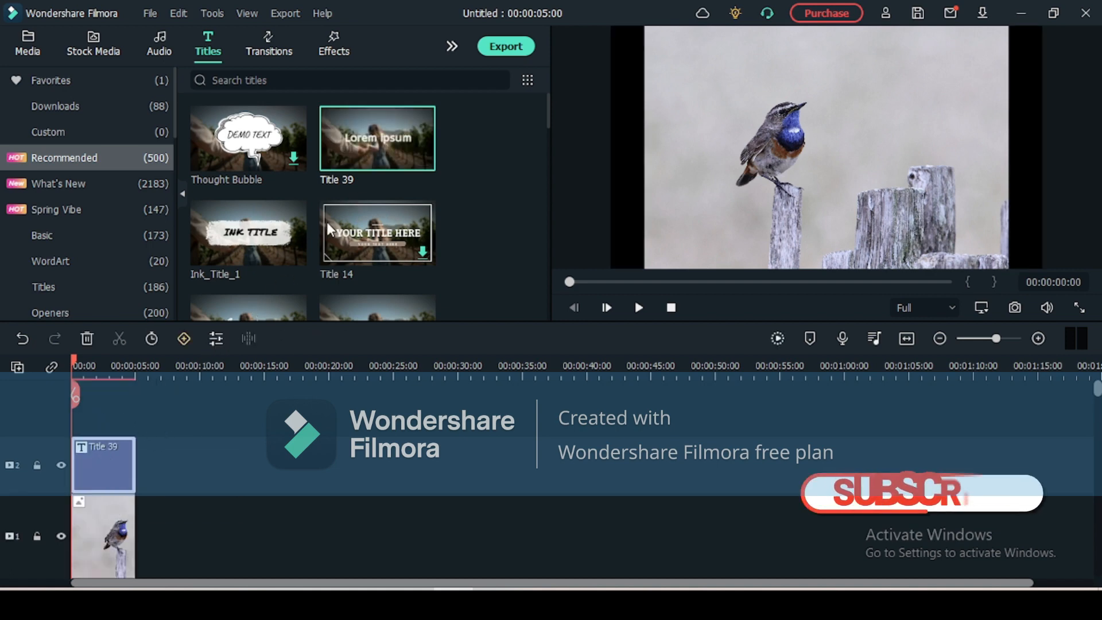
{"action": "double_click", "coordinate": [104, 452]}
{"action": "left_click", "coordinate": [364, 181]}
{"action": "key", "text": "ctrl+a"}
{"action": "type", "text": "T"}
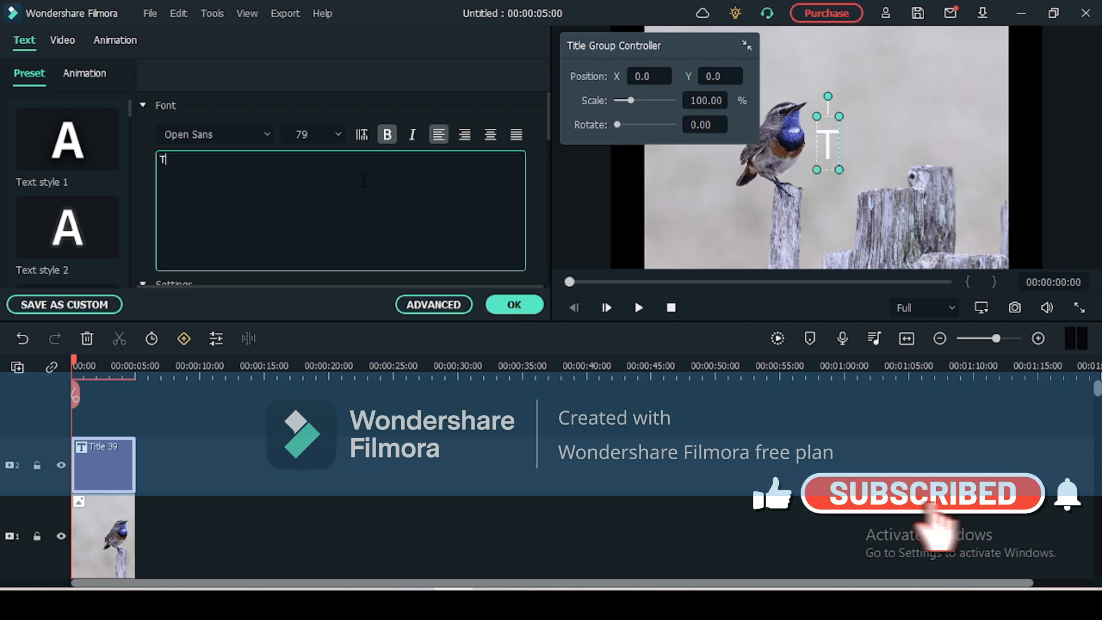
{"action": "type", "text": "HE BIRD"}
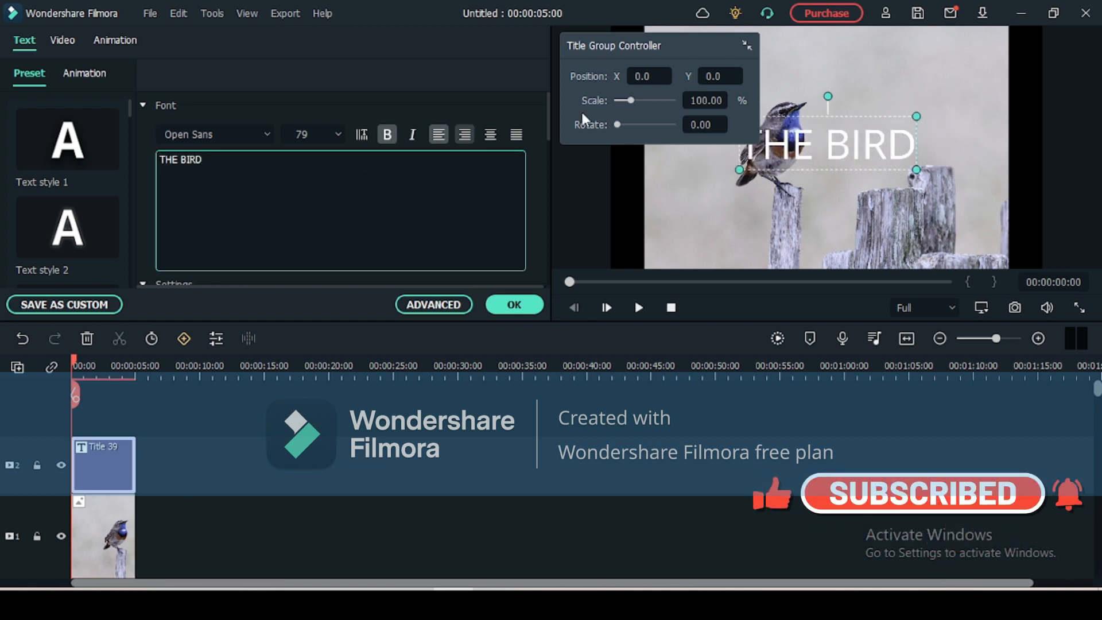
Collapse the Title Group Controller and change the THE BIRD title's font to Noto Serif Bold Italic.
{"action": "left_click", "coordinate": [745, 45]}
{"action": "left_click", "coordinate": [228, 135]}
{"action": "scroll", "coordinate": [228, 137], "scroll_direction": "up", "scroll_amount": 6}
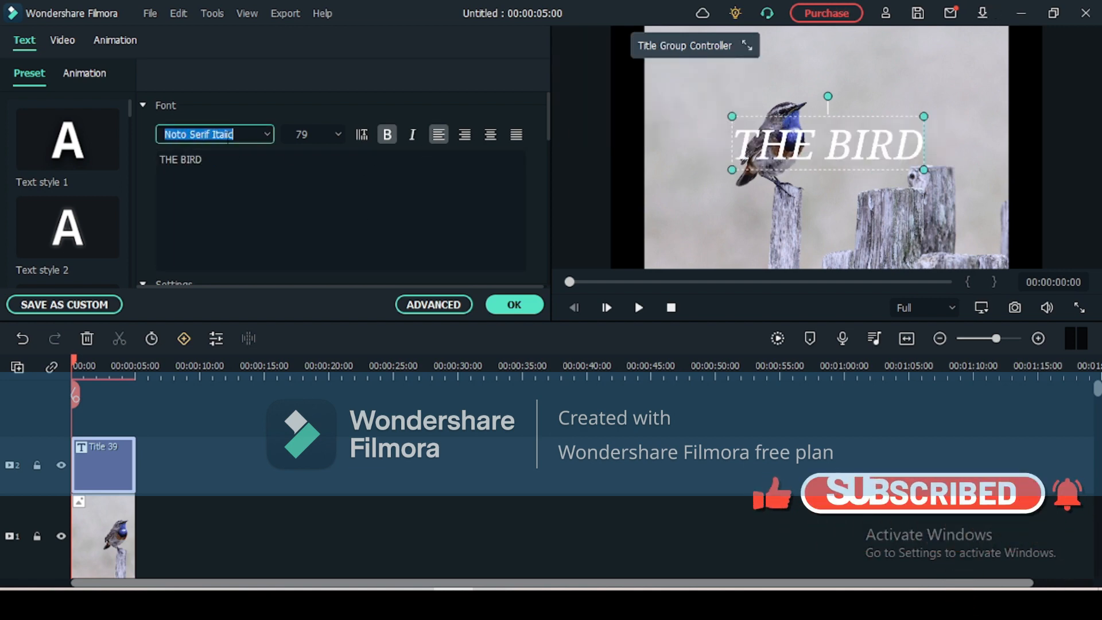
Duplicate the bird image clip and place the copy on a third video track above the title, starting at zero.
{"action": "left_click", "coordinate": [90, 522]}
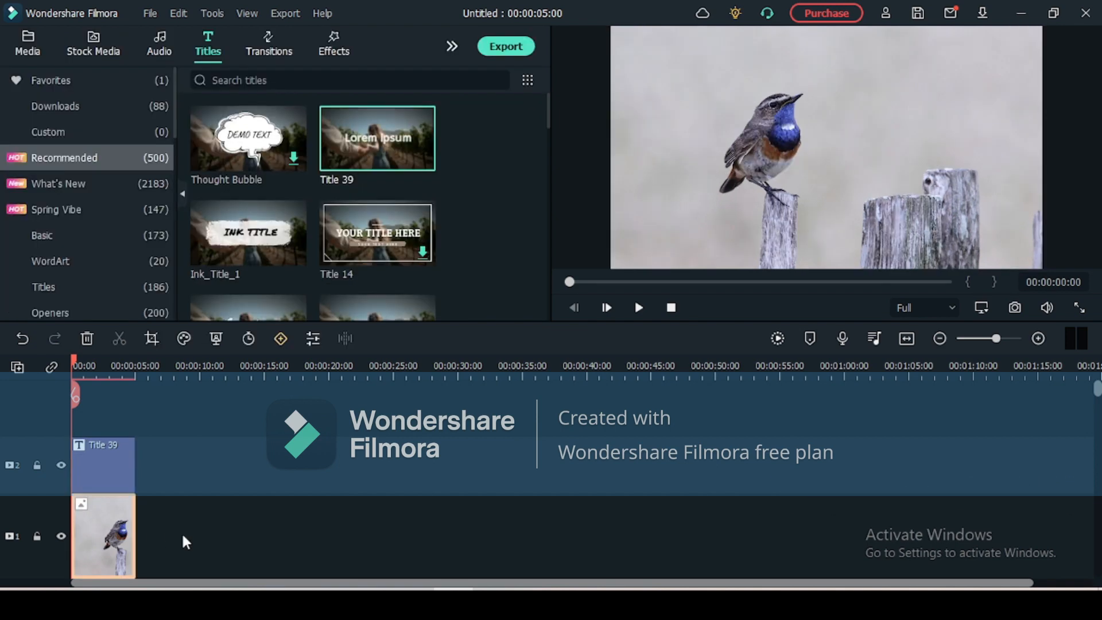
{"action": "left_click", "coordinate": [152, 370]}
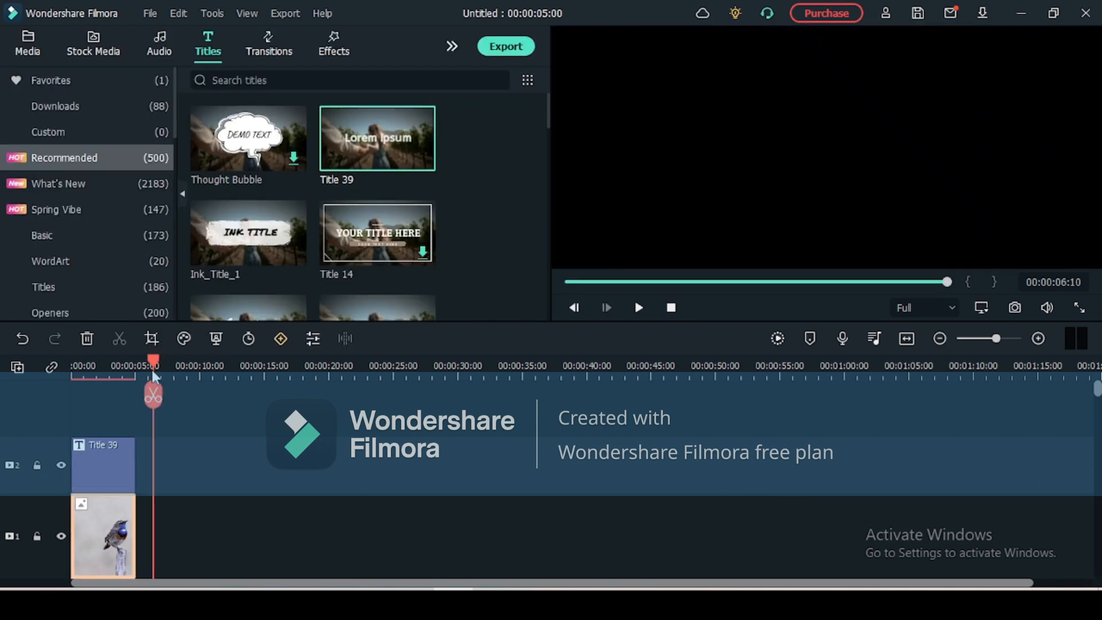
{"action": "key", "text": "ctrl+v"}
{"action": "left_click_drag", "start_coordinate": [195, 554], "coordinate": [105, 459]}
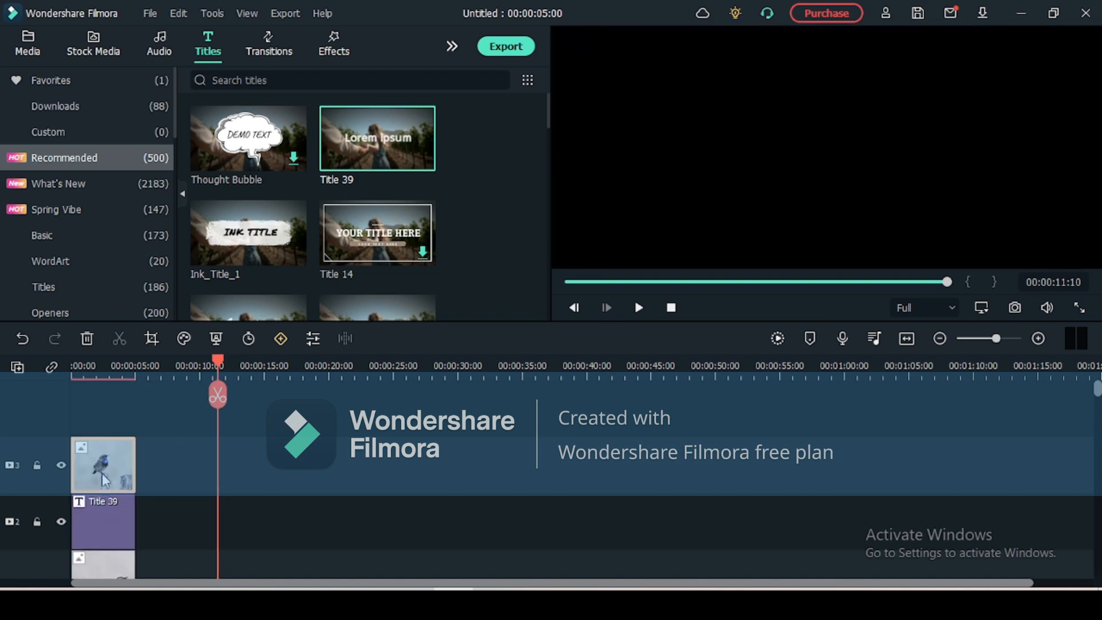
Move the playhead to 00:00:02:09 and hide video track 1 with the original bird image.
{"action": "left_click", "coordinate": [101, 376]}
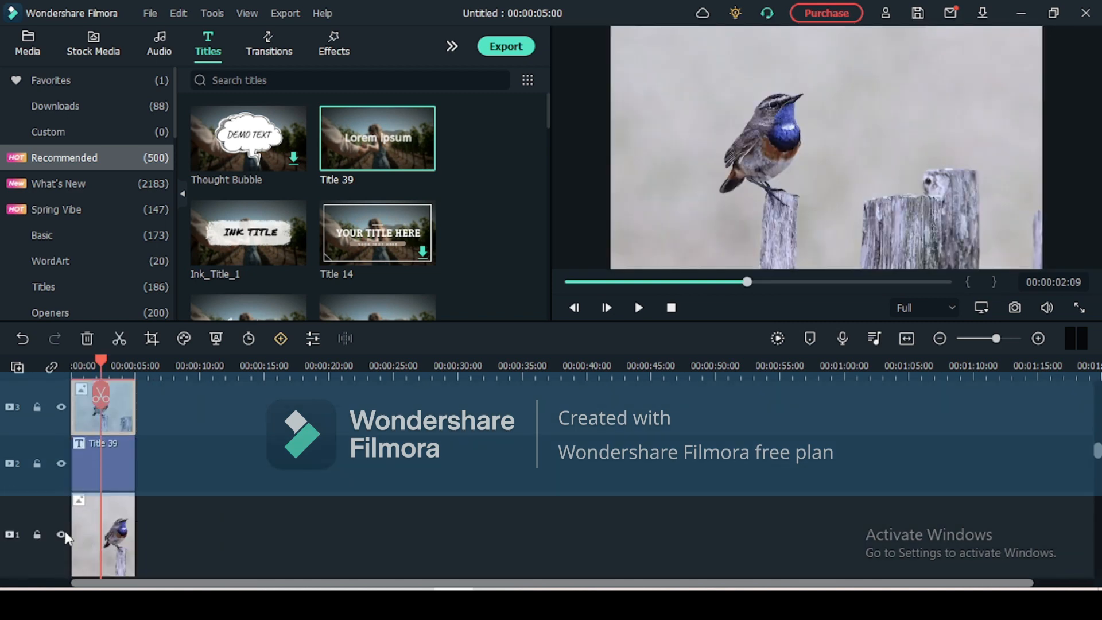
{"action": "scroll", "coordinate": [63, 529], "scroll_direction": "down", "scroll_amount": 1}
{"action": "left_click", "coordinate": [62, 535]}
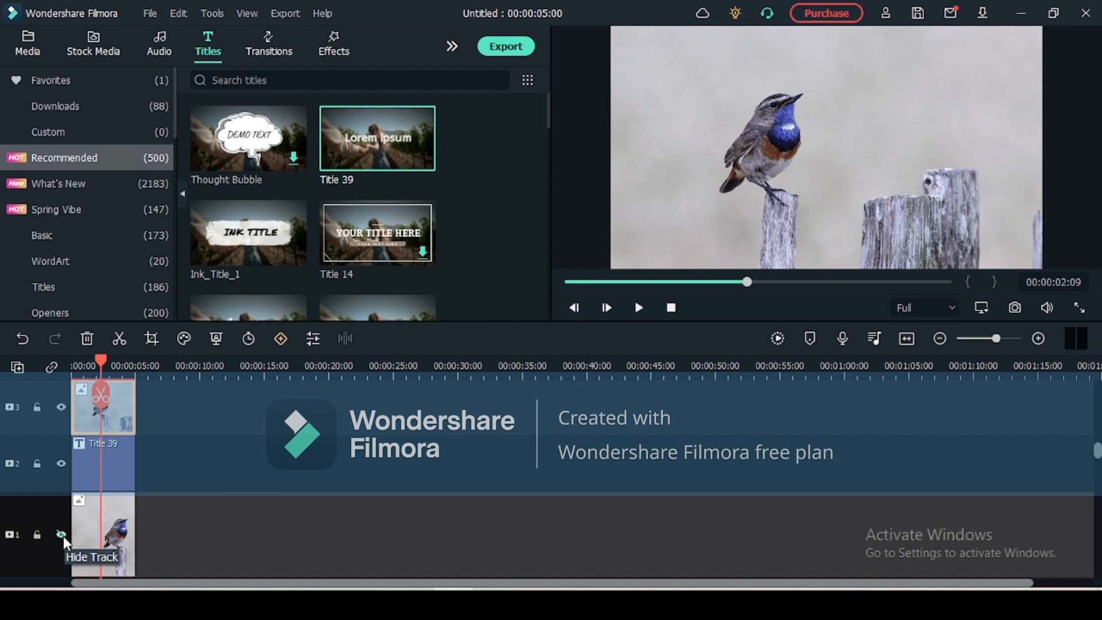
Apply a Rectangle mask to the bird image copy on track 3 and move the mask over the bird.
{"action": "double_click", "coordinate": [131, 422]}
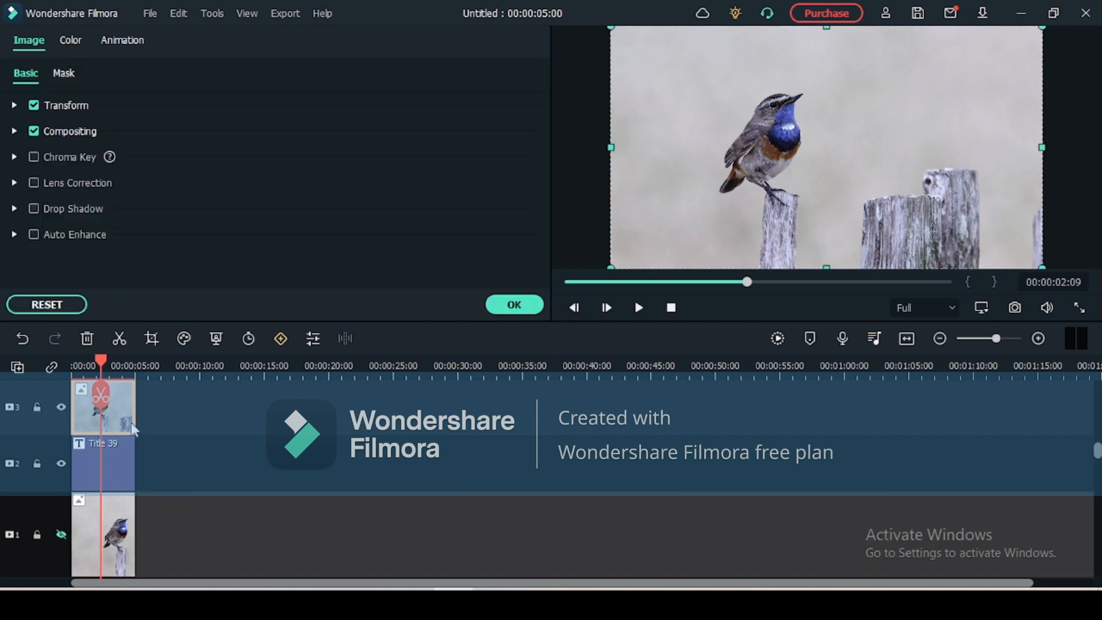
{"action": "left_click", "coordinate": [64, 74]}
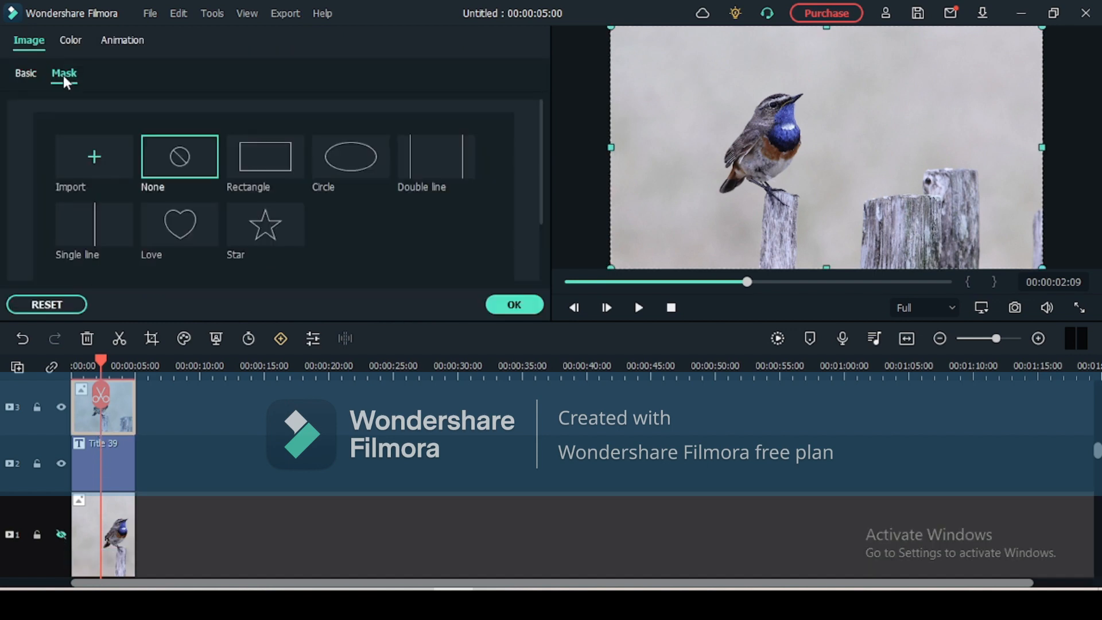
{"action": "left_click", "coordinate": [262, 163]}
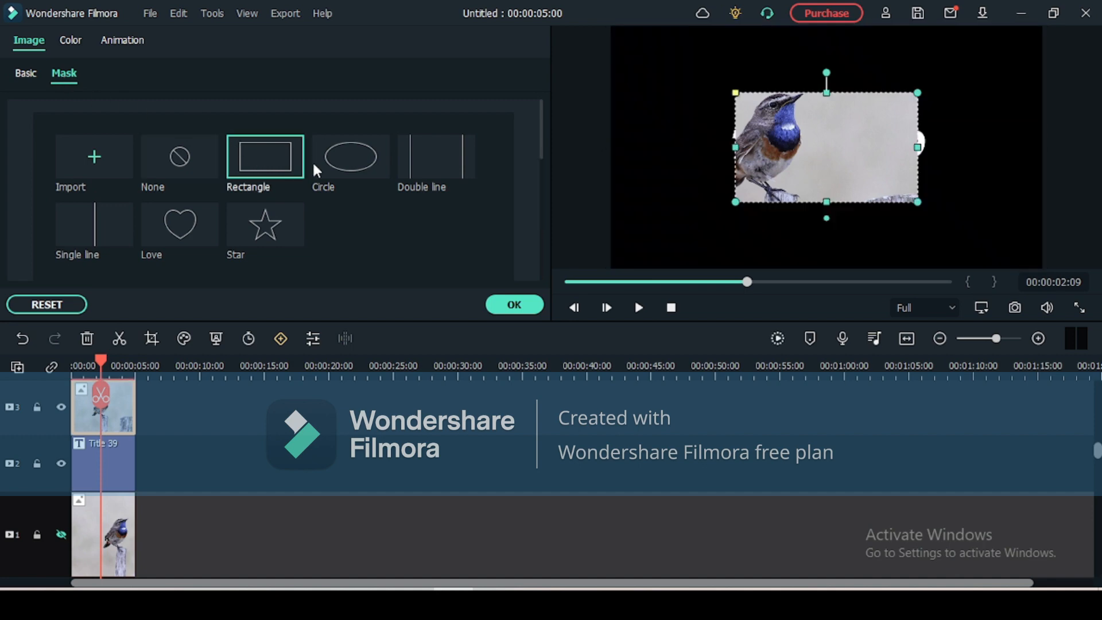
{"action": "left_click_drag", "start_coordinate": [812, 152], "coordinate": [741, 148]}
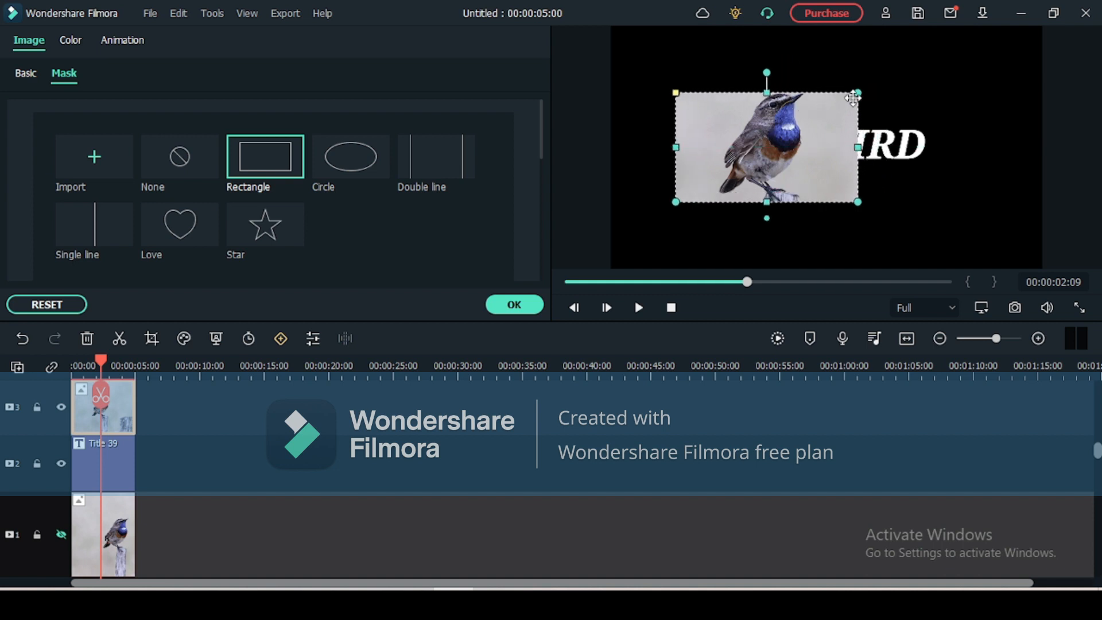
Resize the rectangle mask so it frames the bird closely from beak to tail.
{"action": "left_click_drag", "start_coordinate": [859, 89], "coordinate": [861, 86]}
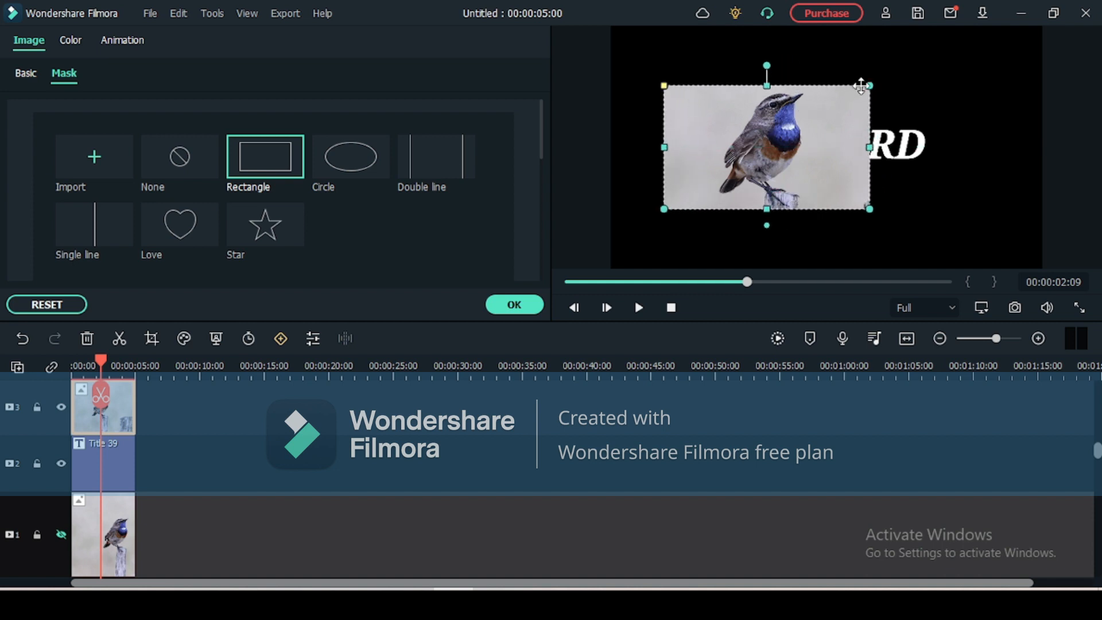
{"action": "left_click_drag", "start_coordinate": [664, 147], "coordinate": [765, 154]}
{"action": "left_click_drag", "start_coordinate": [761, 85], "coordinate": [758, 87]}
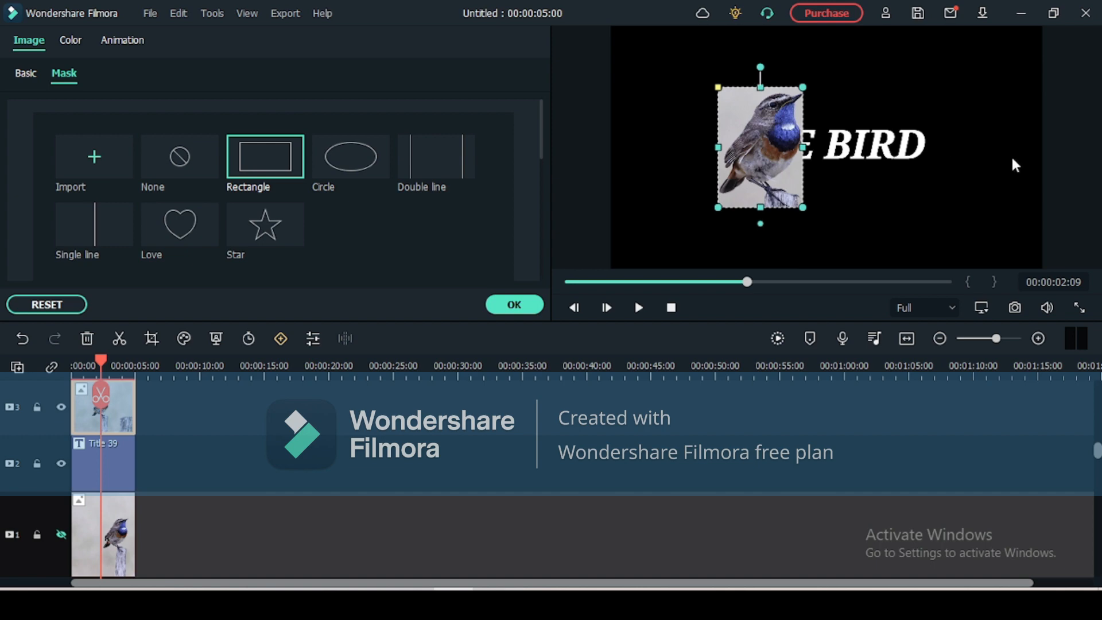
{"action": "left_click", "coordinate": [1058, 176]}
{"action": "left_click_drag", "start_coordinate": [797, 144], "coordinate": [810, 147]}
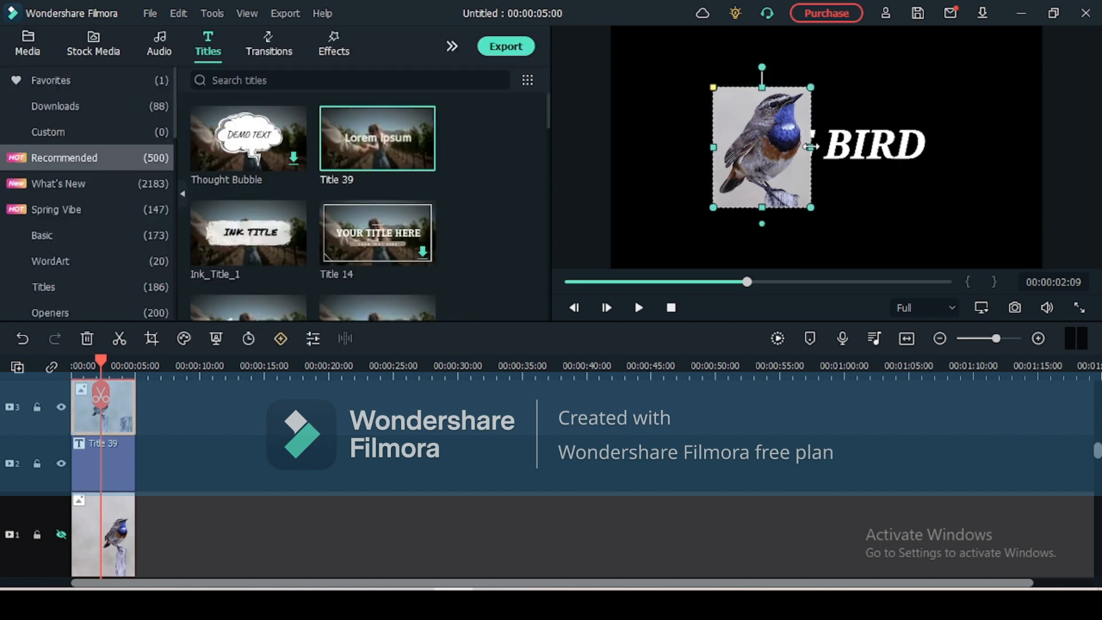
{"action": "left_click", "coordinate": [1089, 174]}
Set the blur strength of the track 3 image's rectangle mask to 3.95.
{"action": "double_click", "coordinate": [109, 409]}
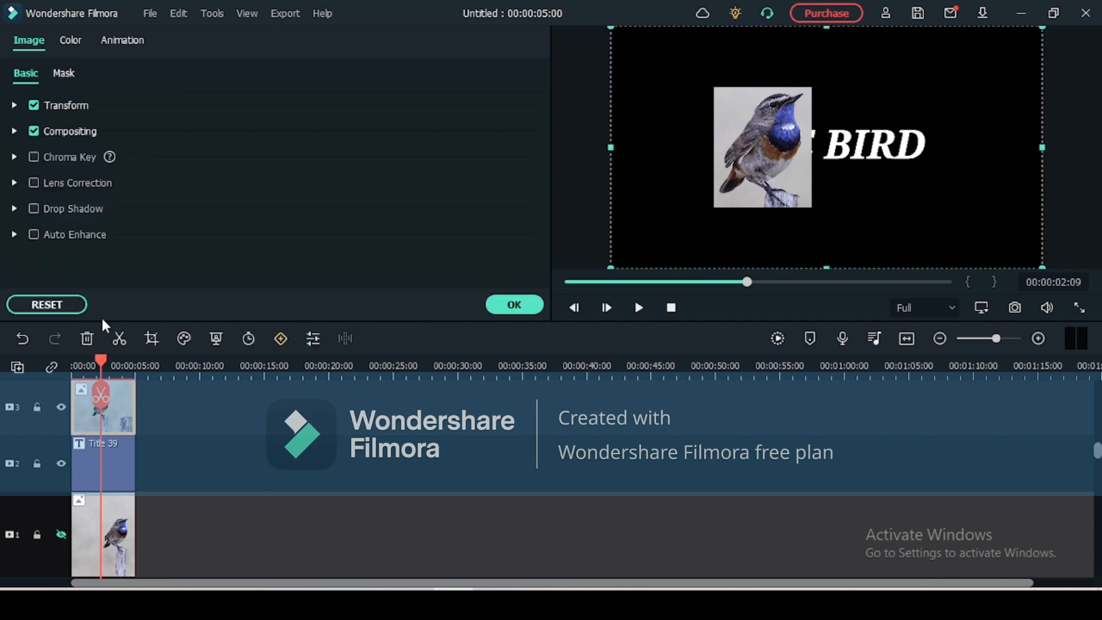
{"action": "left_click", "coordinate": [63, 74]}
{"action": "scroll", "coordinate": [357, 227], "scroll_direction": "down", "scroll_amount": 5}
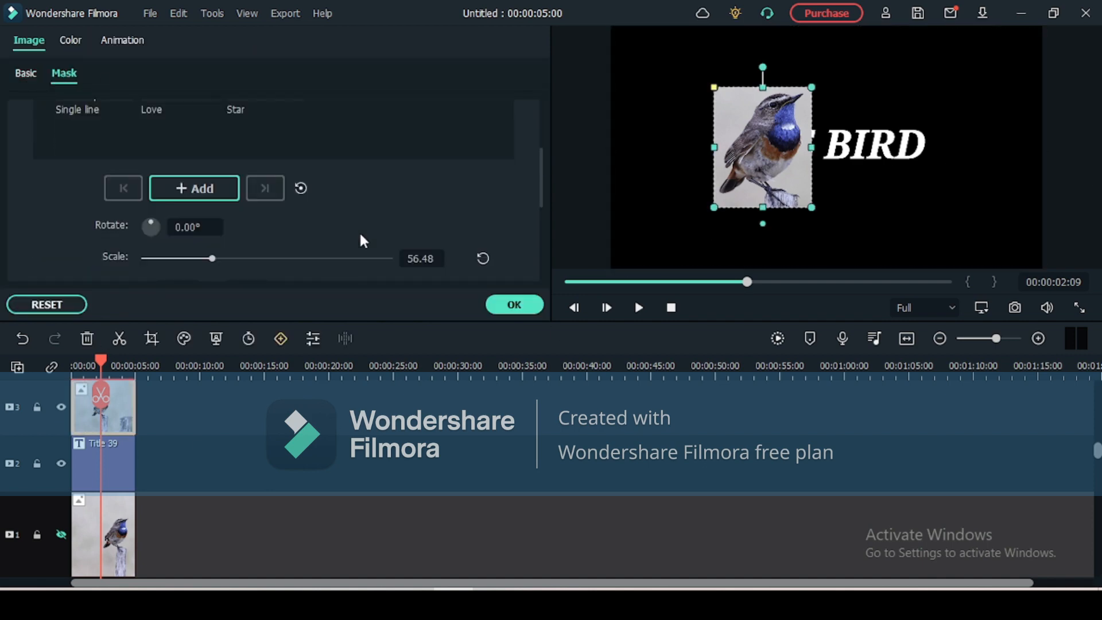
{"action": "scroll", "coordinate": [207, 237], "scroll_direction": "down", "scroll_amount": 1}
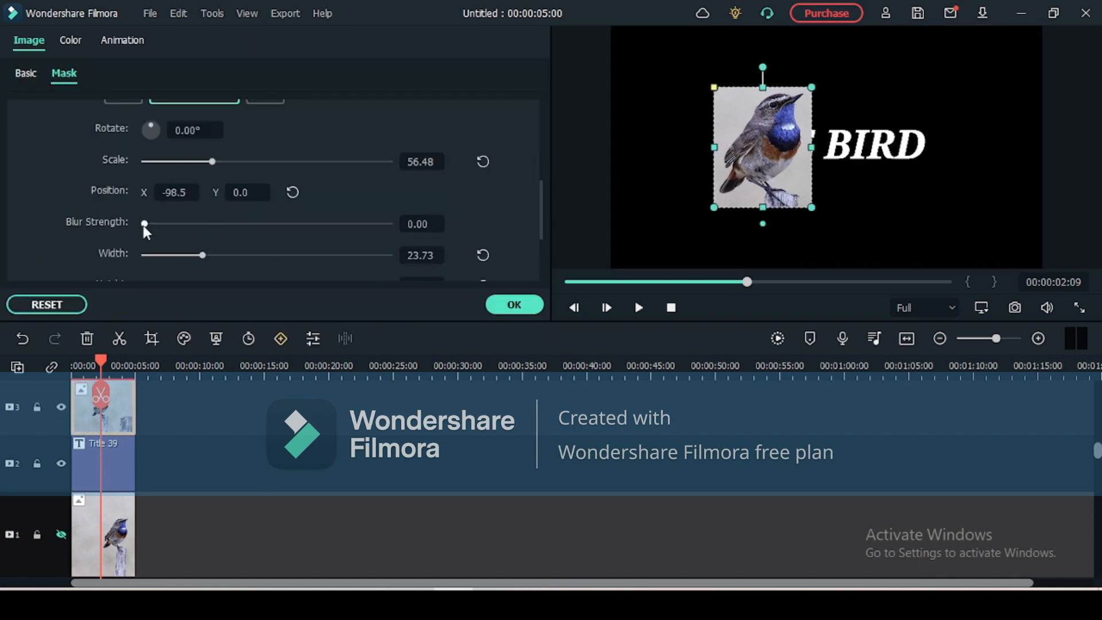
{"action": "mouse_move", "coordinate": [144, 224]}
{"action": "left_mouse_down"}
{"action": "mouse_move", "coordinate": [295, 223]}
{"action": "mouse_move", "coordinate": [147, 224]}
{"action": "left_mouse_up"}
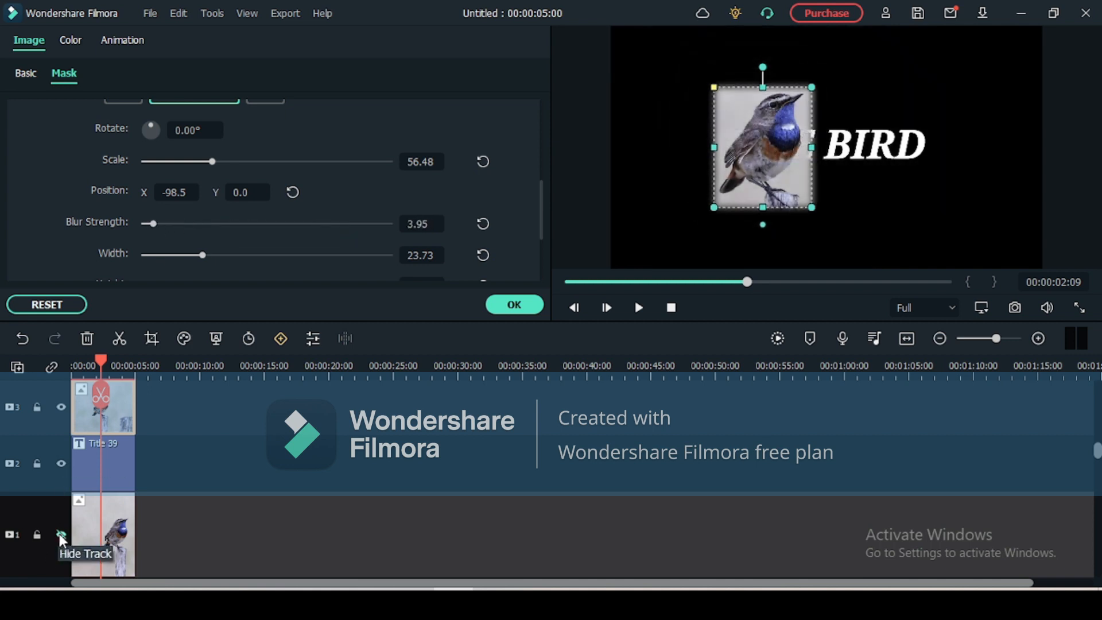
Show video track 1 again and scrub to 00:00:03:20 to check how the title sits behind the masked bird.
{"action": "left_click", "coordinate": [61, 534]}
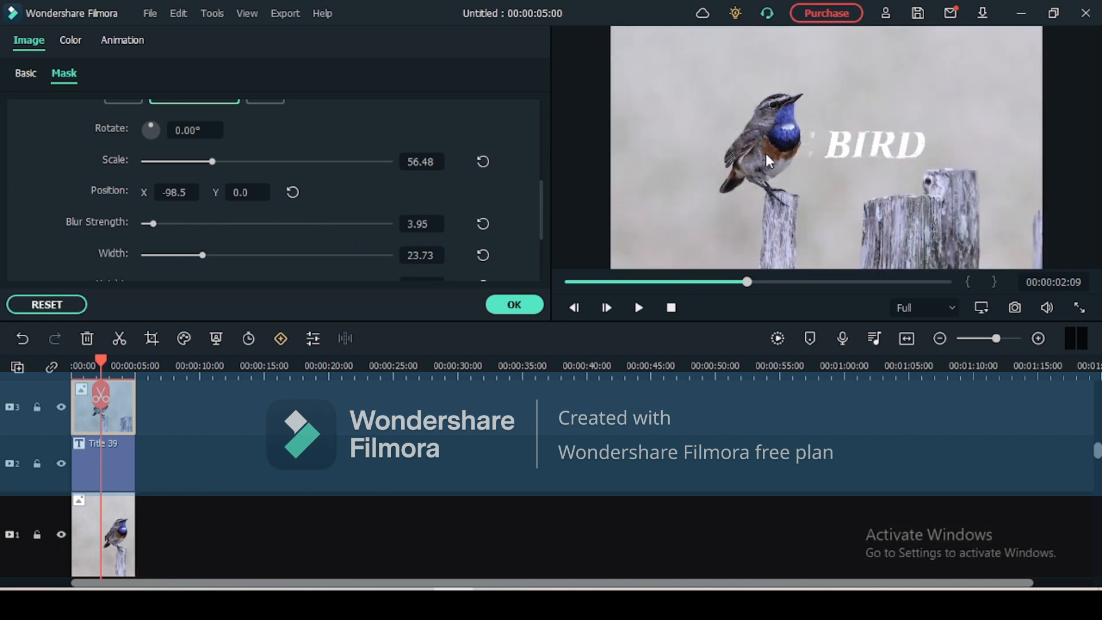
{"action": "left_click", "coordinate": [765, 154]}
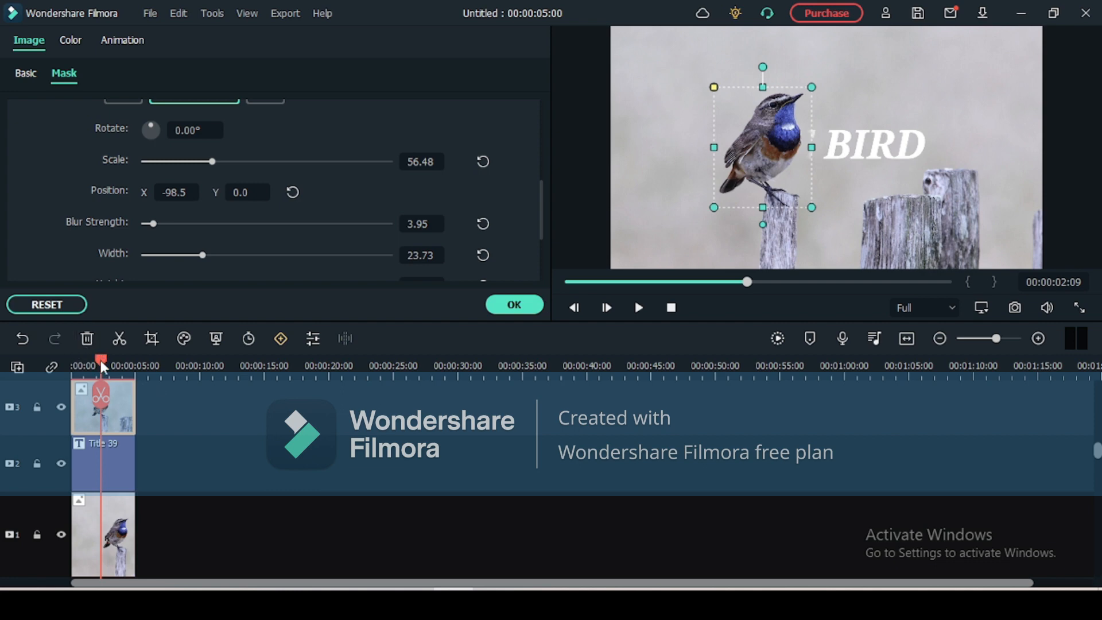
{"action": "mouse_move", "coordinate": [101, 362]}
{"action": "left_mouse_down"}
{"action": "mouse_move", "coordinate": [88, 359]}
{"action": "mouse_move", "coordinate": [121, 359]}
{"action": "left_mouse_up"}
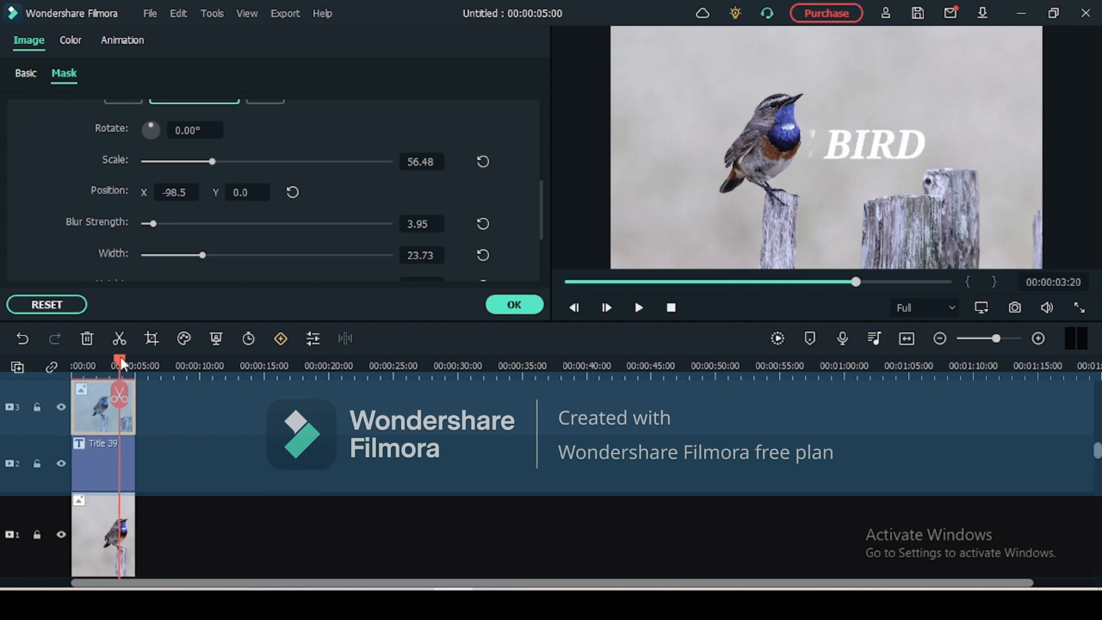
Apply the Left Roll text animation to the THE BIRD title, confirm it and play the preview.
{"action": "double_click", "coordinate": [96, 454]}
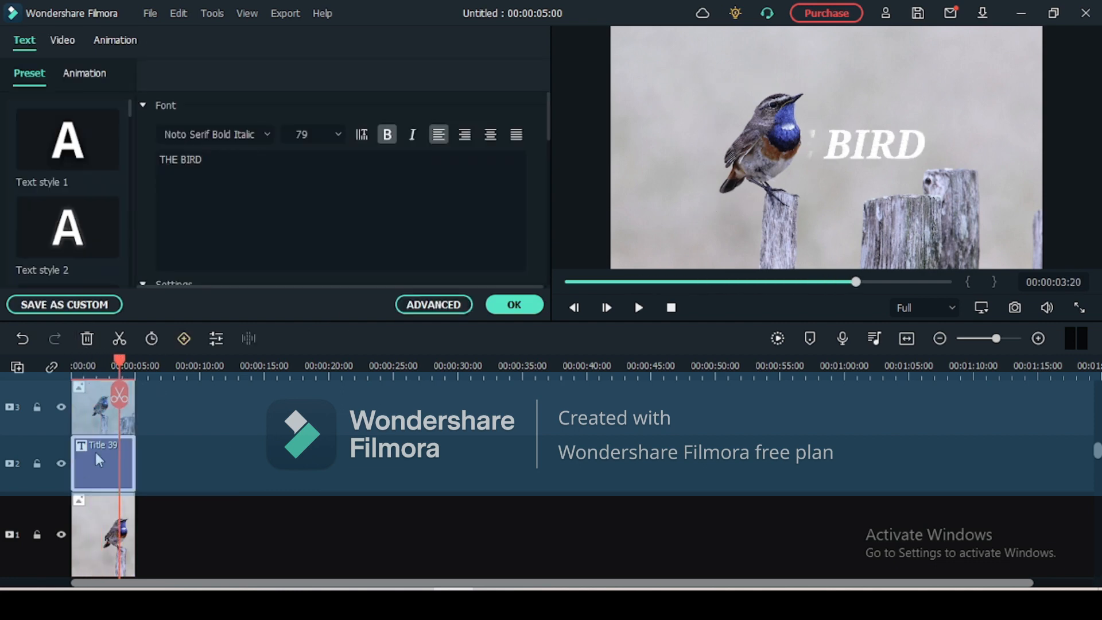
{"action": "left_click", "coordinate": [81, 74]}
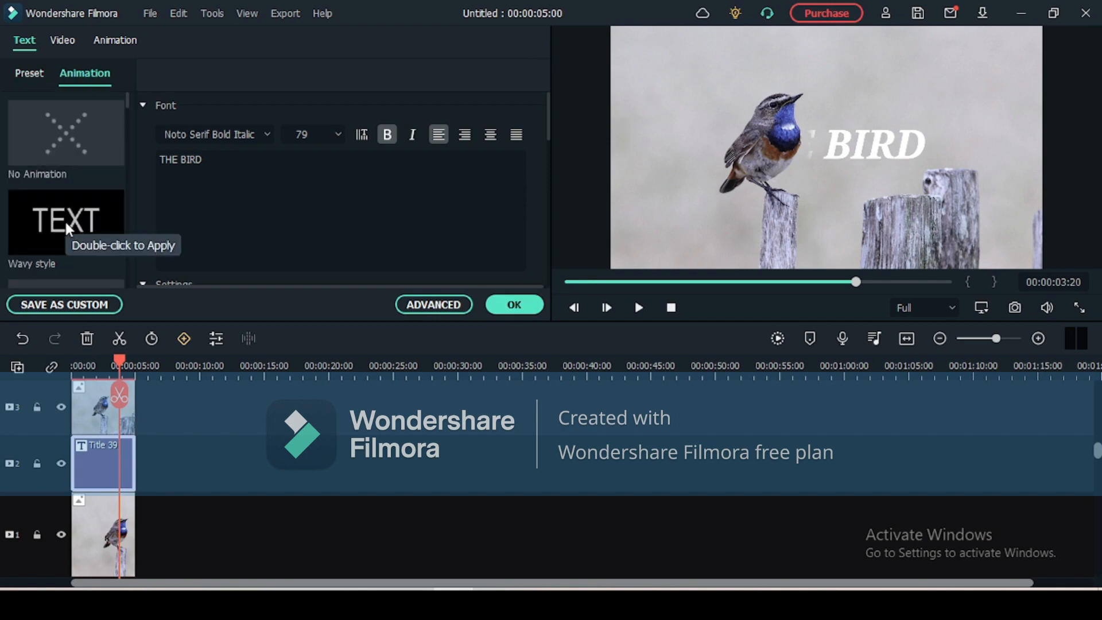
{"action": "scroll", "coordinate": [64, 219], "scroll_direction": "down", "scroll_amount": 3}
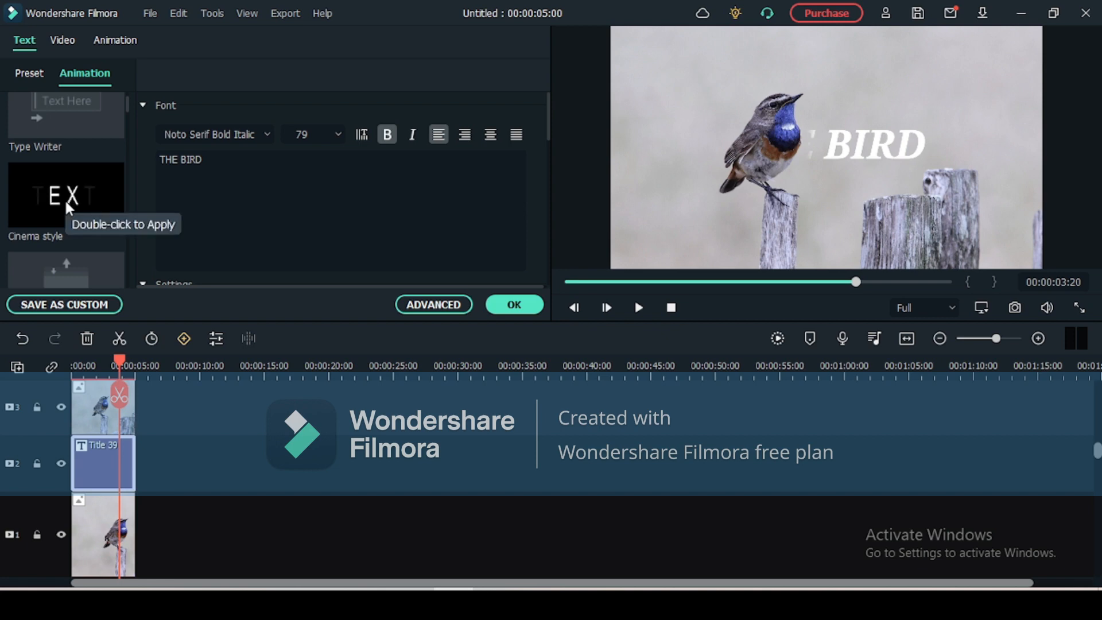
{"action": "scroll", "coordinate": [64, 198], "scroll_direction": "down", "scroll_amount": 5}
{"action": "scroll", "coordinate": [60, 195], "scroll_direction": "down", "scroll_amount": 5}
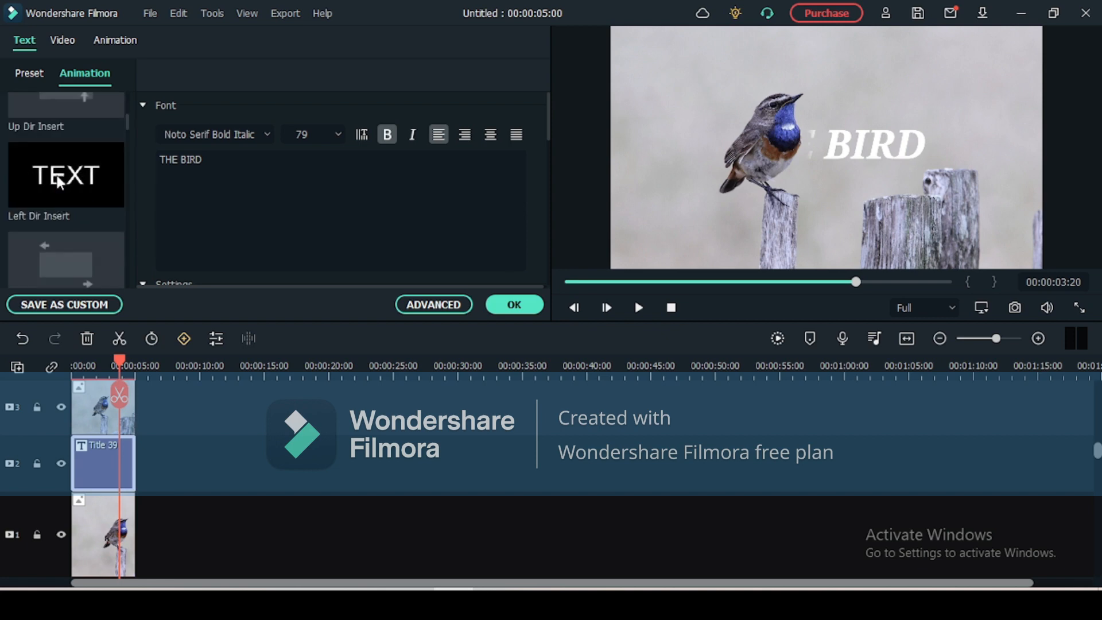
{"action": "left_click", "coordinate": [57, 173]}
{"action": "scroll", "coordinate": [64, 207], "scroll_direction": "down", "scroll_amount": 5}
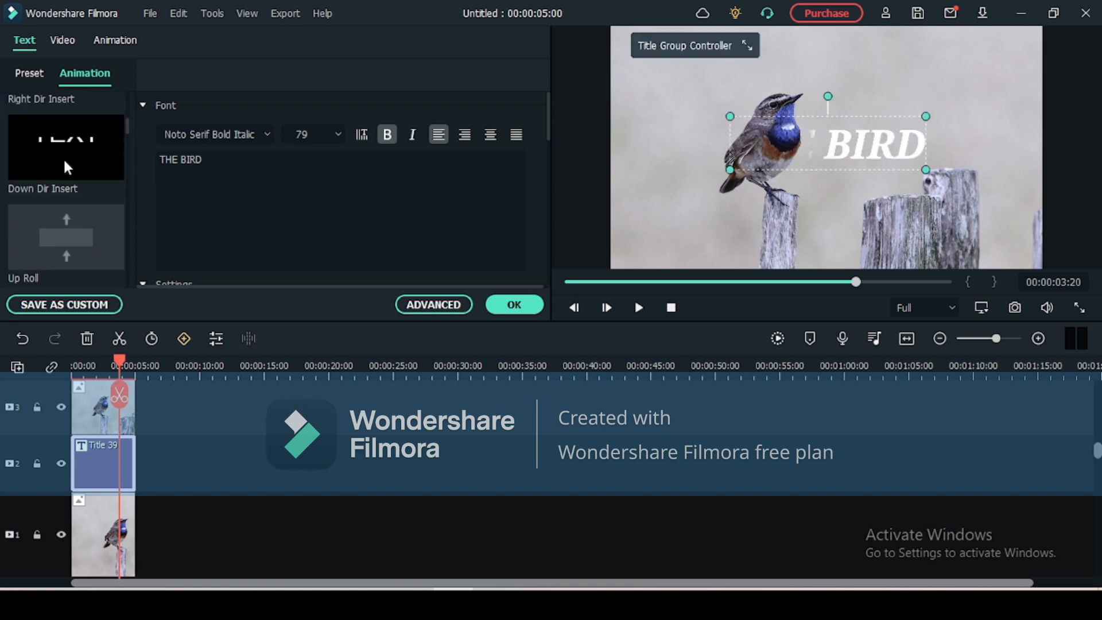
{"action": "left_click", "coordinate": [66, 223]}
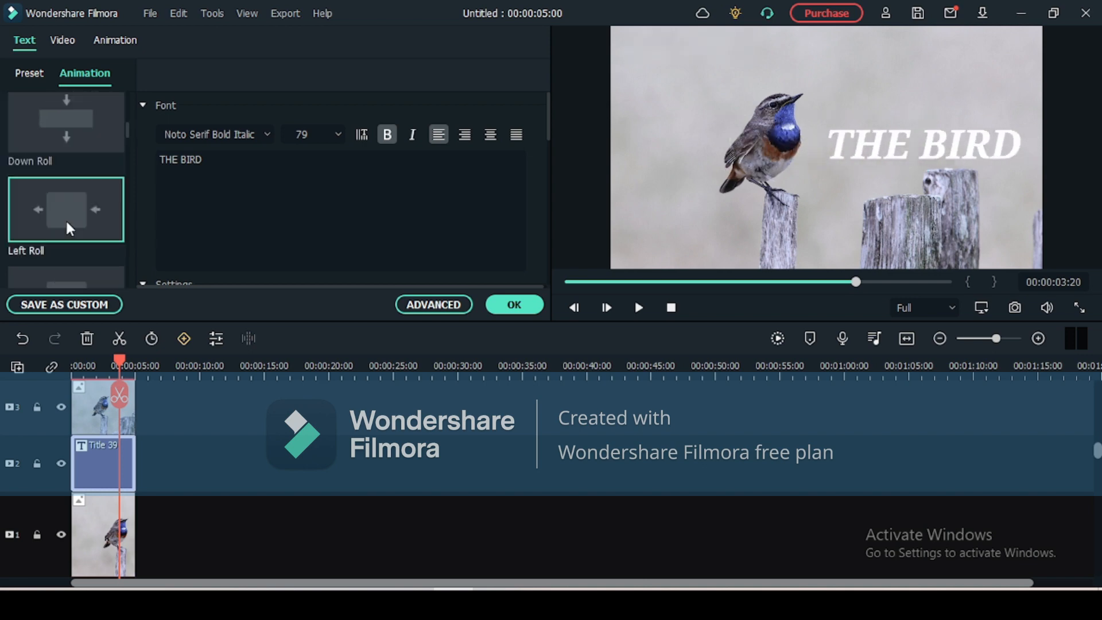
{"action": "left_click", "coordinate": [514, 304]}
{"action": "key", "text": "space"}
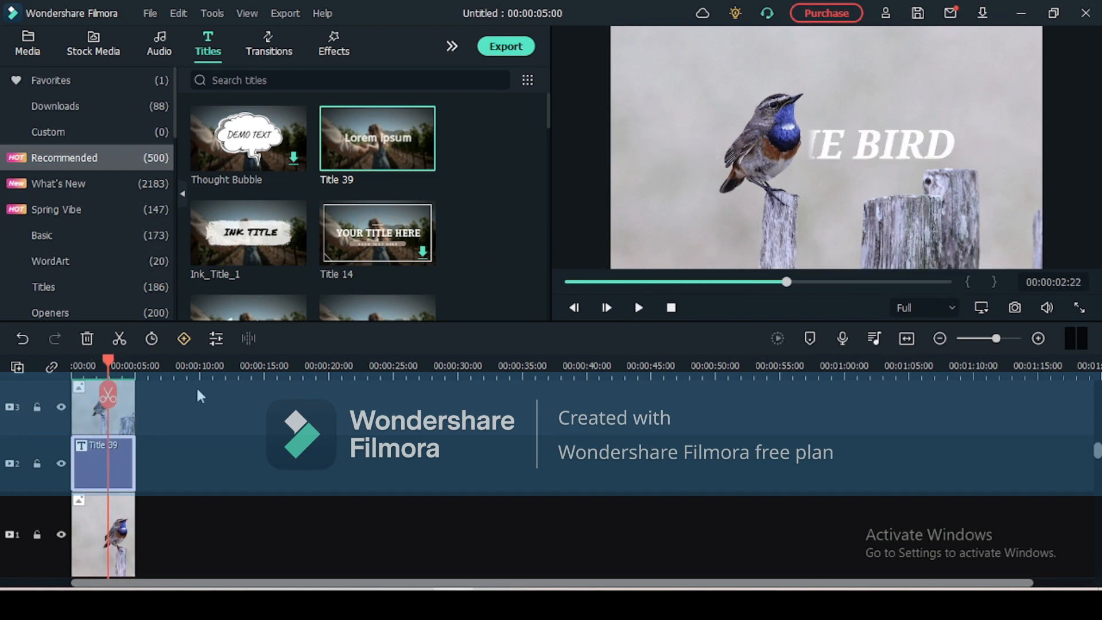
Shift the track 3 image's mask to X -103.7, hide video track 1 and return the playhead to 00:00:02:09.
{"action": "double_click", "coordinate": [125, 411]}
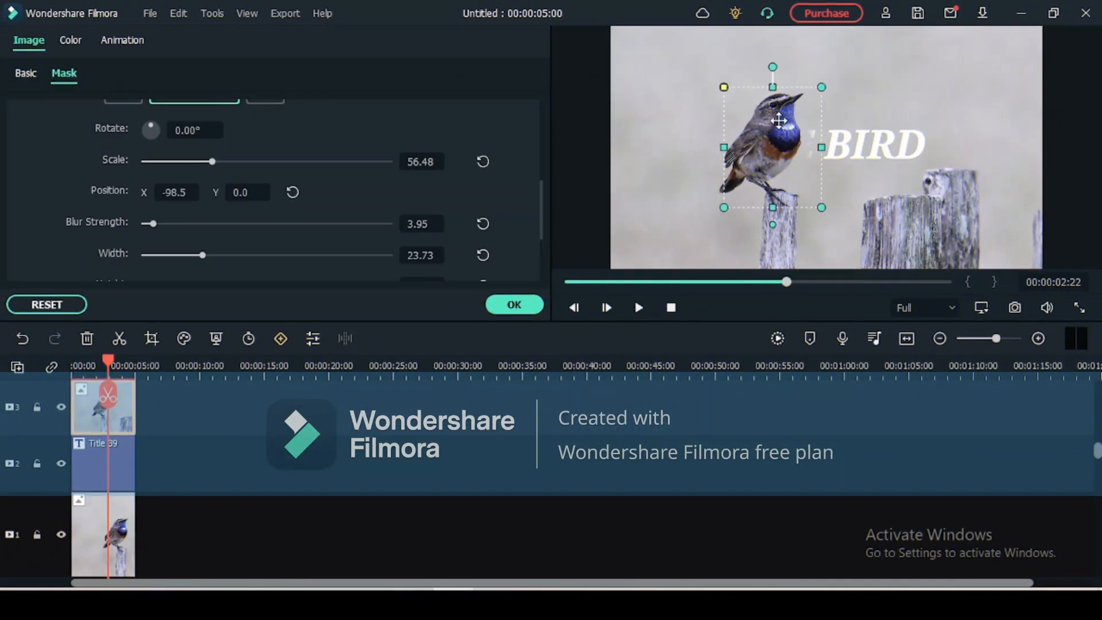
{"action": "left_click_drag", "start_coordinate": [768, 148], "coordinate": [762, 148]}
{"action": "left_click", "coordinate": [59, 535]}
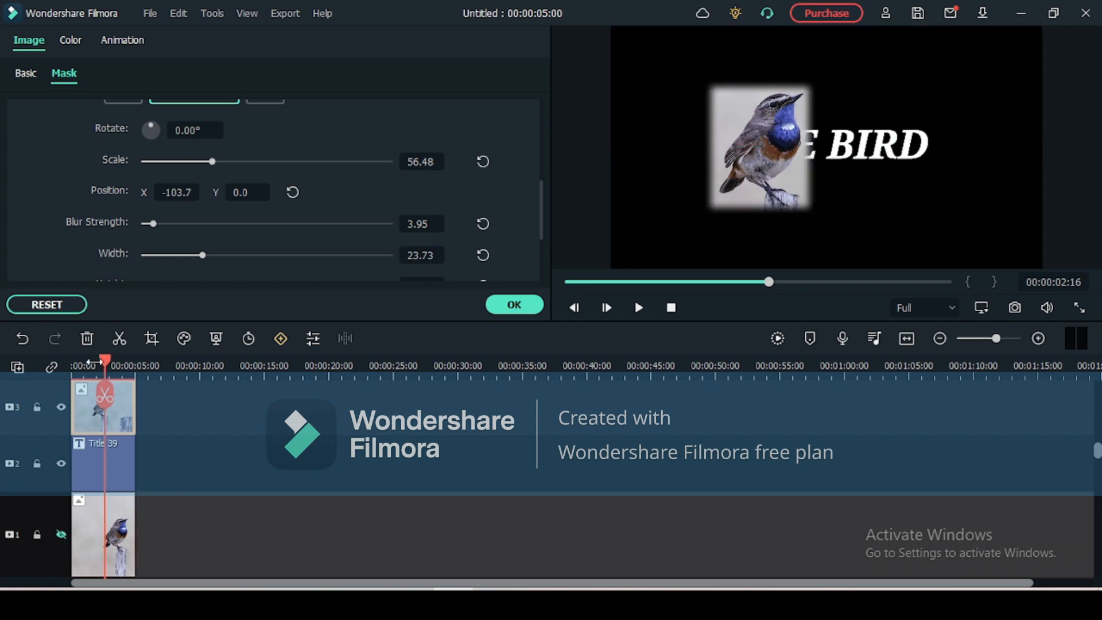
{"action": "left_click_drag", "start_coordinate": [94, 362], "coordinate": [102, 367]}
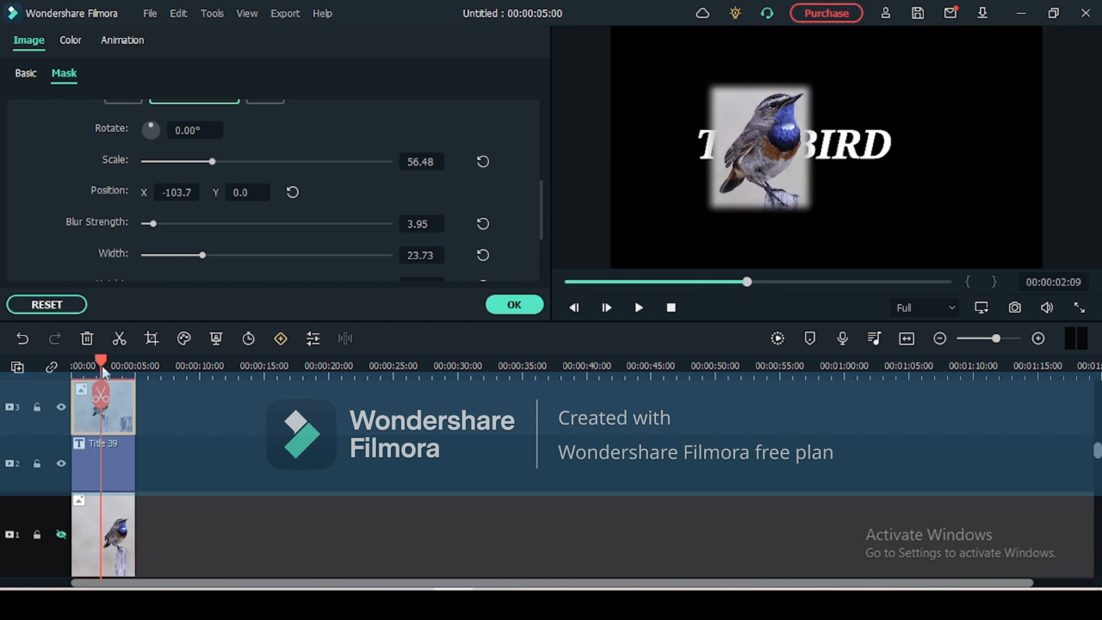
Change the track 3 image's mask to a circle, move it to X -94.7 and resize it into an upright oval around the bird.
{"action": "scroll", "coordinate": [293, 127], "scroll_direction": "up", "scroll_amount": 5}
{"action": "left_click", "coordinate": [350, 163]}
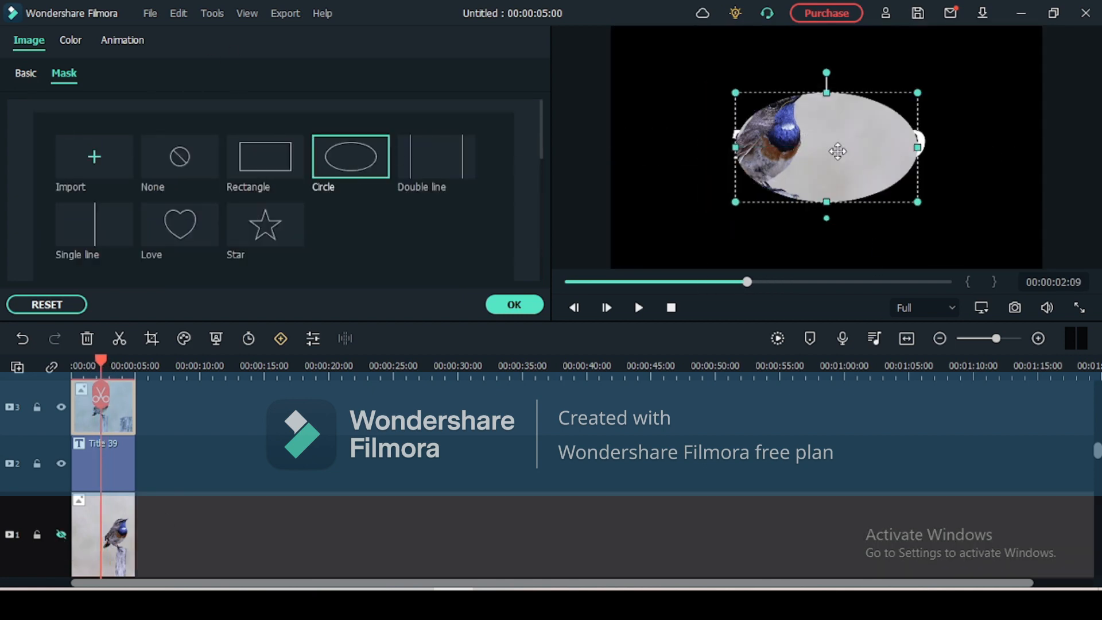
{"action": "left_click_drag", "start_coordinate": [902, 141], "coordinate": [900, 142]}
{"action": "left_click_drag", "start_coordinate": [824, 155], "coordinate": [774, 143]}
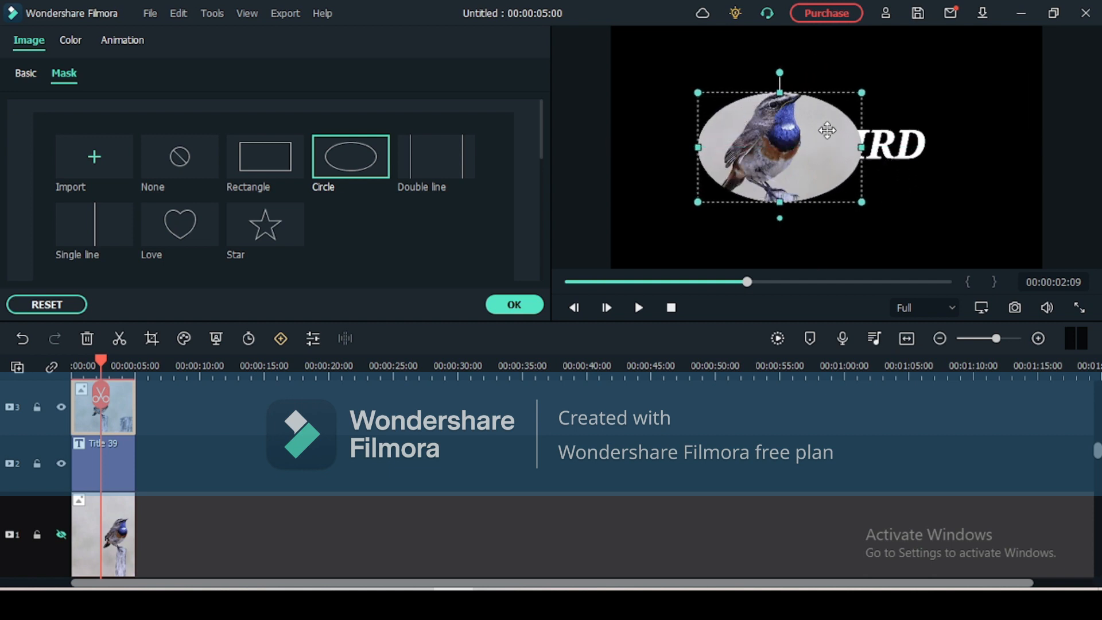
{"action": "left_click_drag", "start_coordinate": [871, 152], "coordinate": [833, 144]}
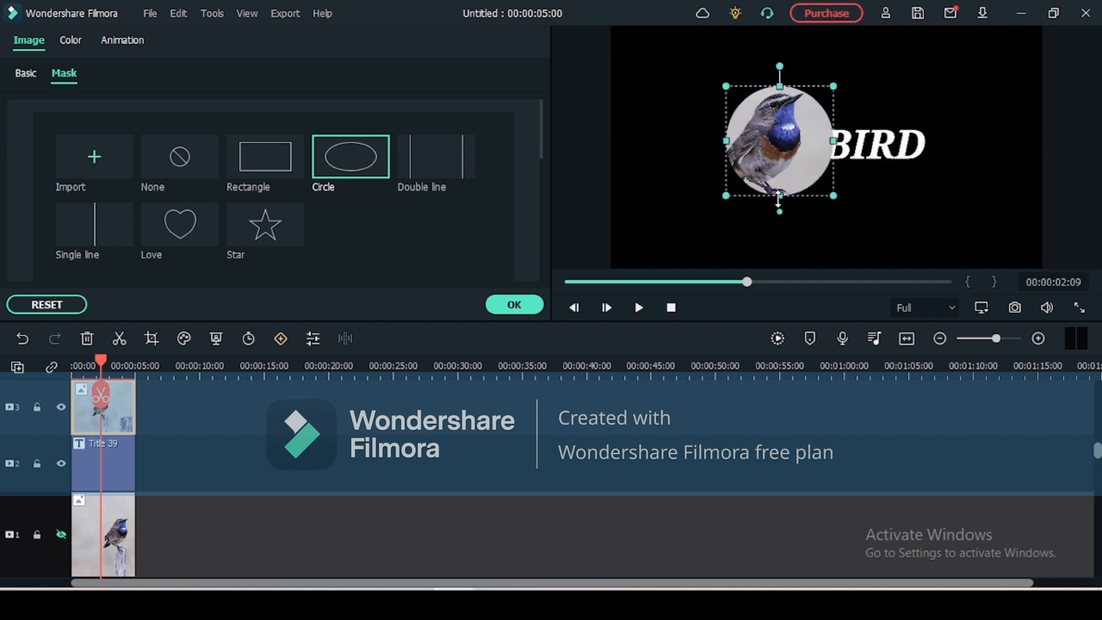
{"action": "left_click_drag", "start_coordinate": [779, 197], "coordinate": [779, 217]}
{"action": "left_click_drag", "start_coordinate": [783, 175], "coordinate": [767, 179]}
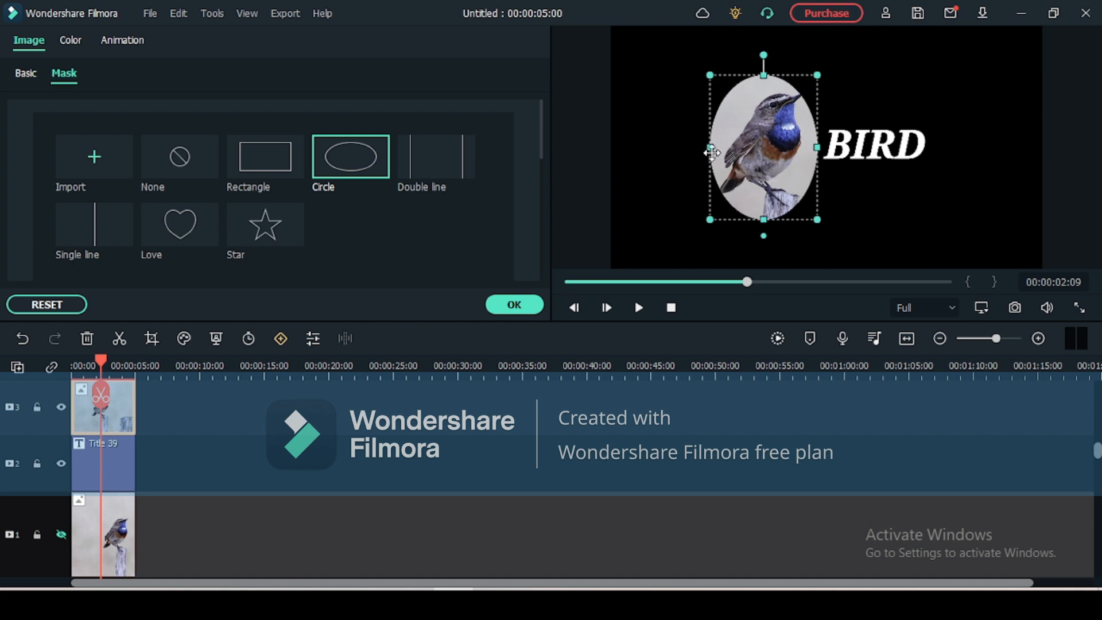
{"action": "left_click_drag", "start_coordinate": [711, 153], "coordinate": [704, 147]}
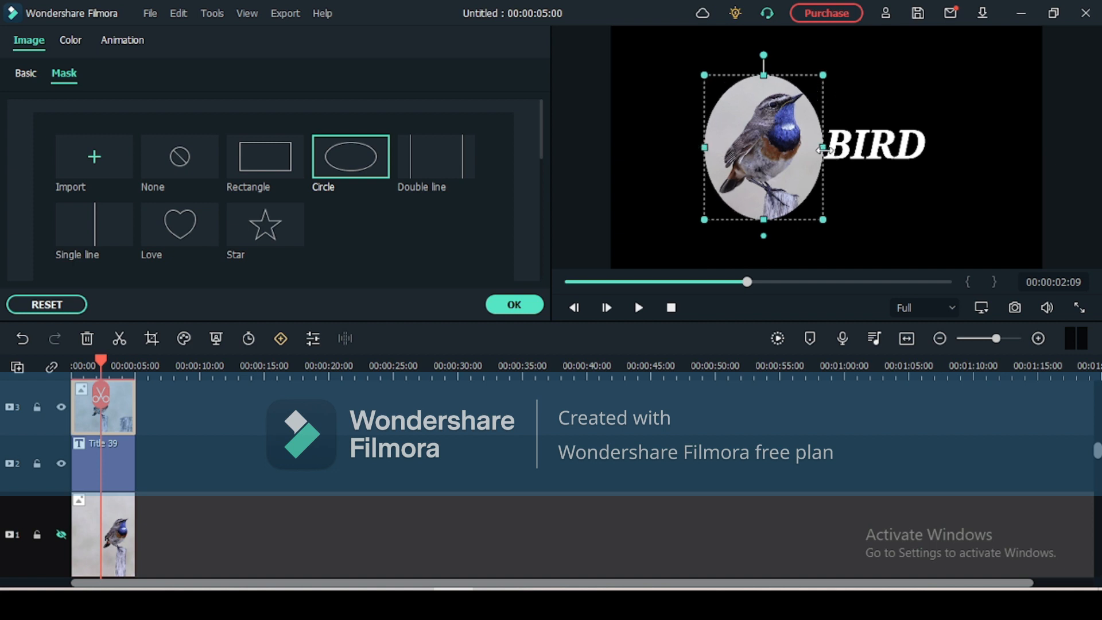
{"action": "left_click_drag", "start_coordinate": [824, 149], "coordinate": [825, 149]}
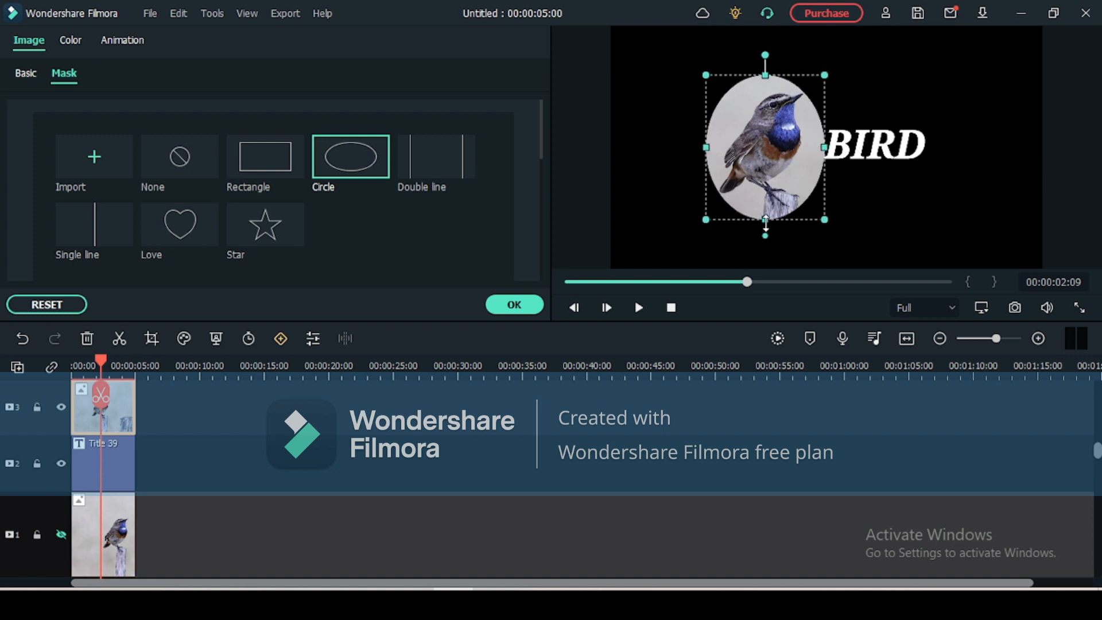
{"action": "left_click_drag", "start_coordinate": [765, 224], "coordinate": [765, 219]}
Set the circle mask's blur strength to 8.55, confirm it and play the preview from the start.
{"action": "scroll", "coordinate": [391, 247], "scroll_direction": "down", "scroll_amount": 5}
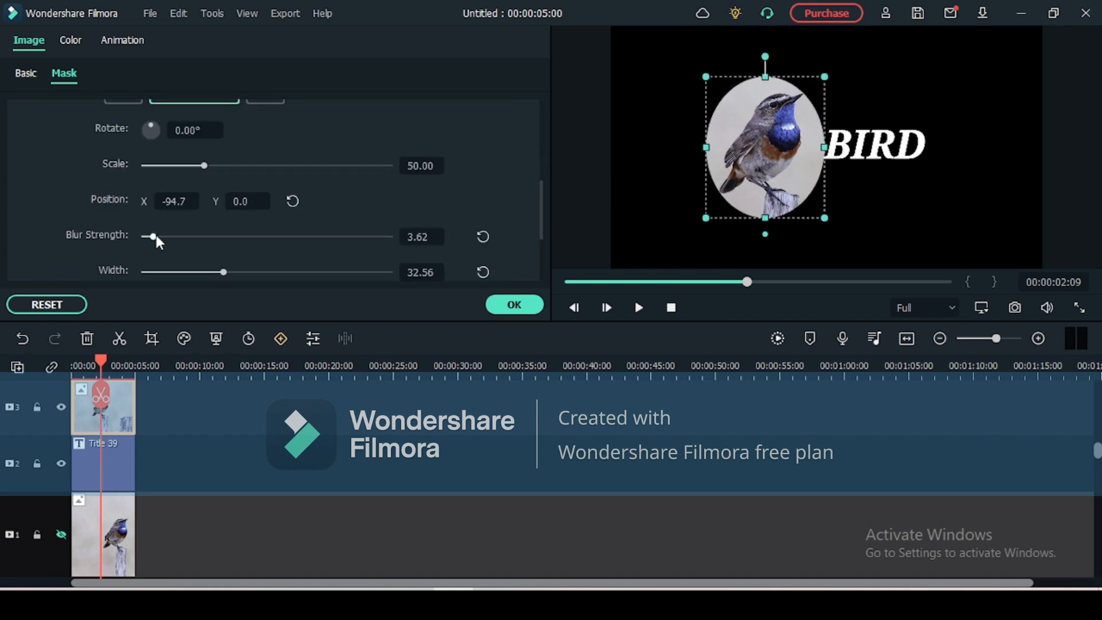
{"action": "left_click_drag", "start_coordinate": [156, 237], "coordinate": [162, 237]}
{"action": "left_click", "coordinate": [514, 304]}
{"action": "key", "text": "space"}
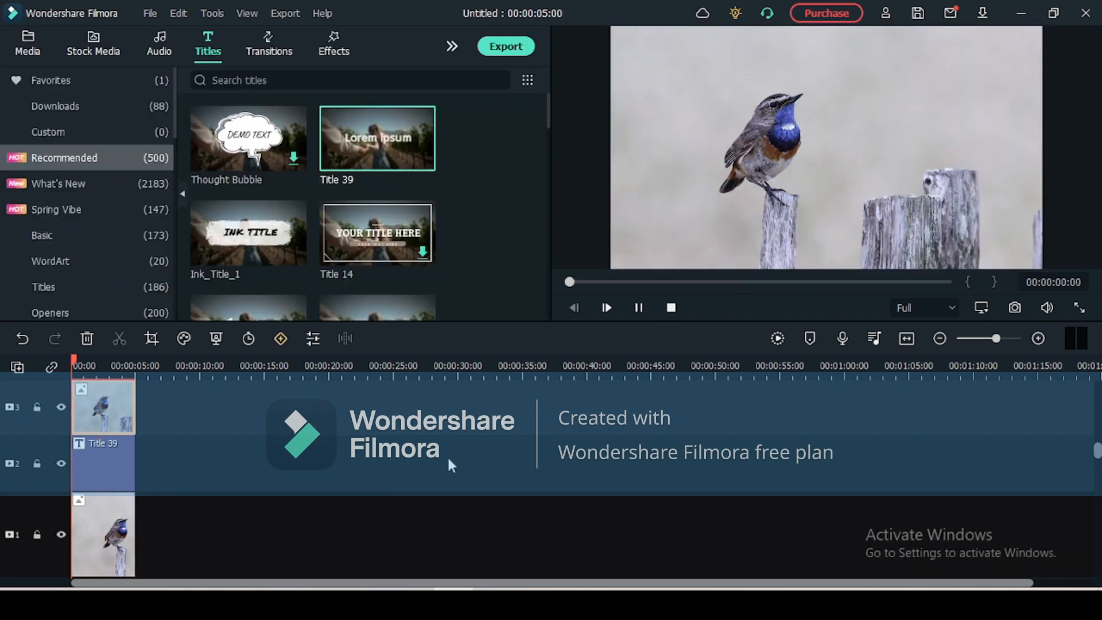
{"action": "key", "text": "space"}
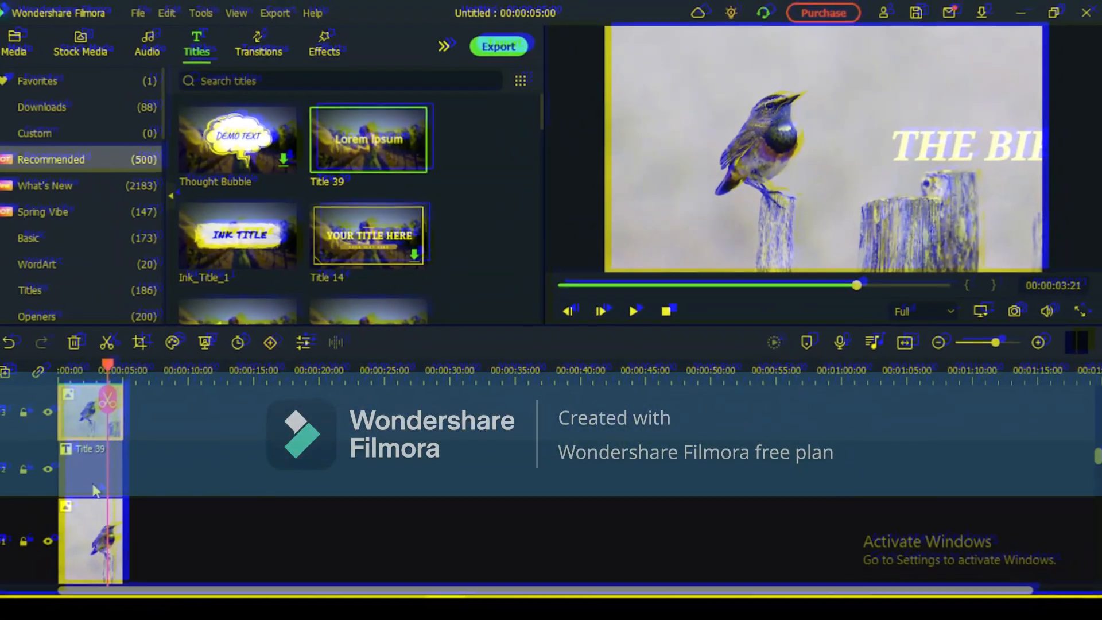
Reopen the track 3 image's mask settings, hide video track 1 and move the circle mask onto the wide fence post.
{"action": "double_click", "coordinate": [105, 421]}
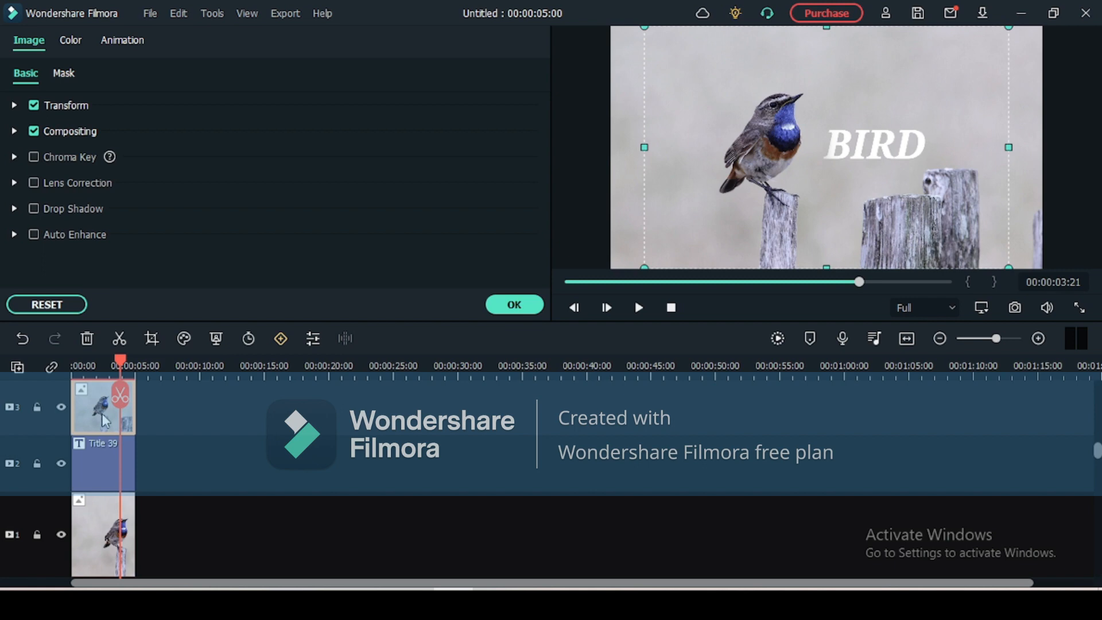
{"action": "left_click", "coordinate": [65, 73]}
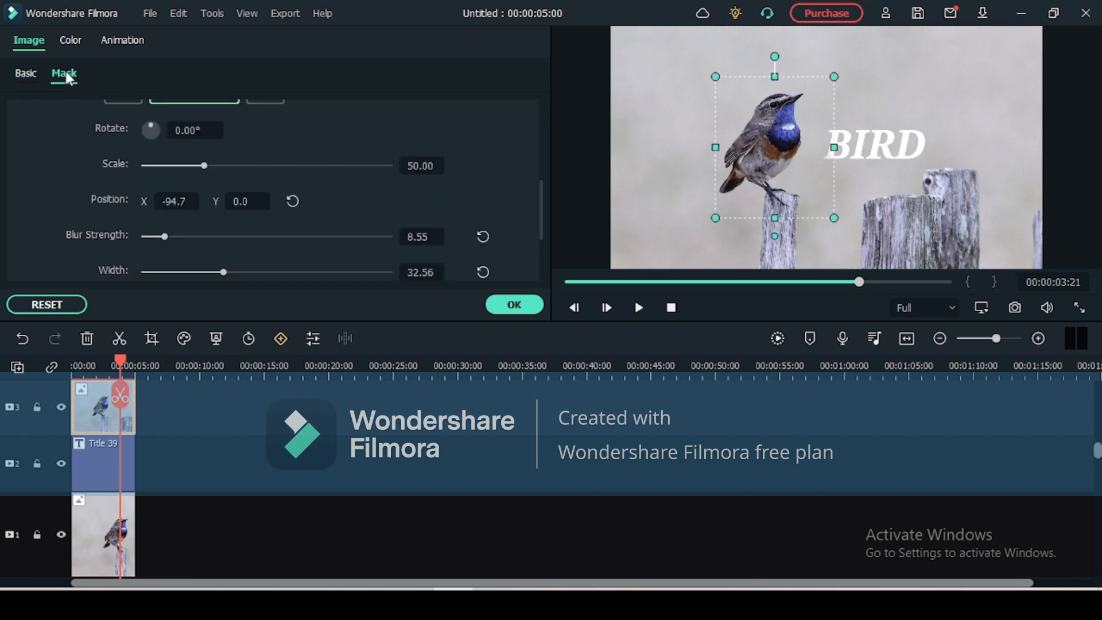
{"action": "left_click", "coordinate": [61, 534]}
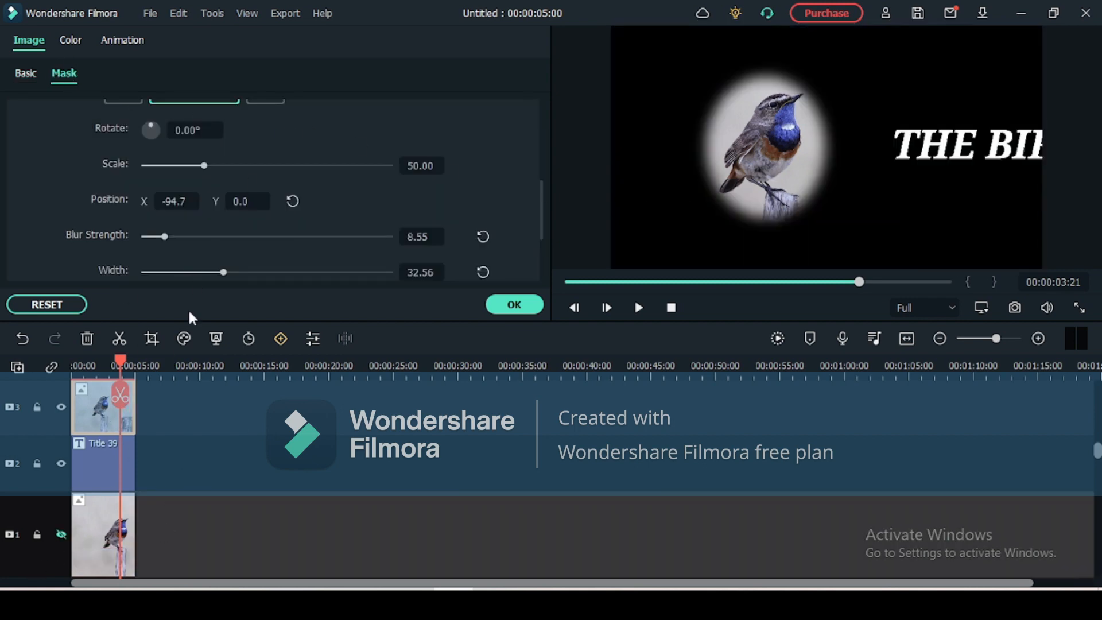
{"action": "left_click", "coordinate": [726, 168]}
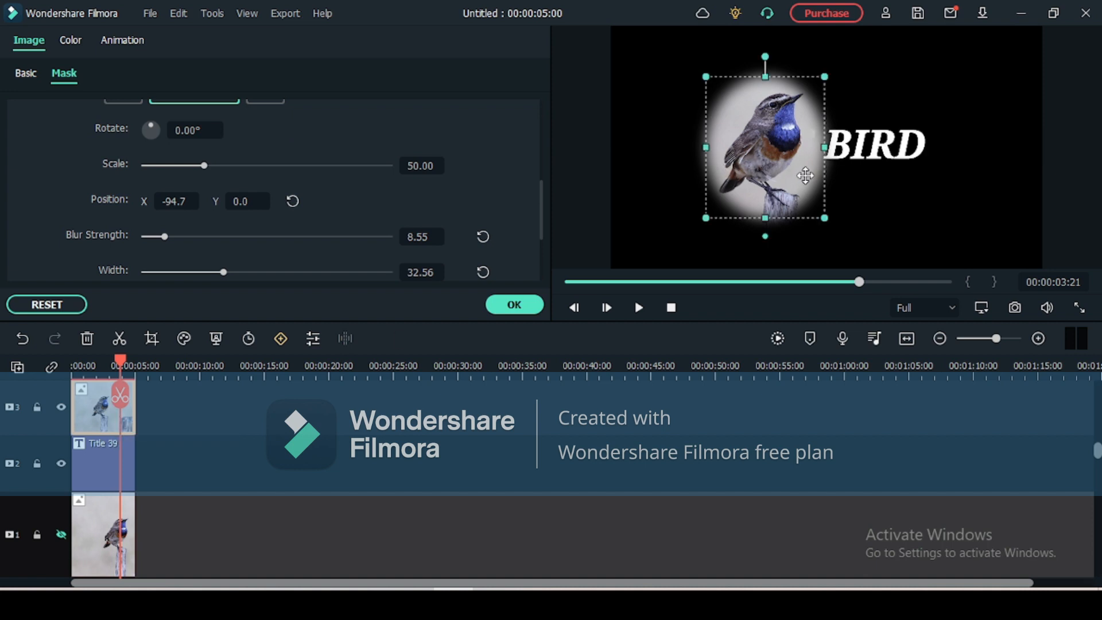
{"action": "left_click_drag", "start_coordinate": [779, 178], "coordinate": [910, 233]}
Change the track 3 image's mask to a rectangle and narrow it to fit over the front of the wide fence post.
{"action": "scroll", "coordinate": [282, 162], "scroll_direction": "up", "scroll_amount": 3}
{"action": "left_click", "coordinate": [290, 161]}
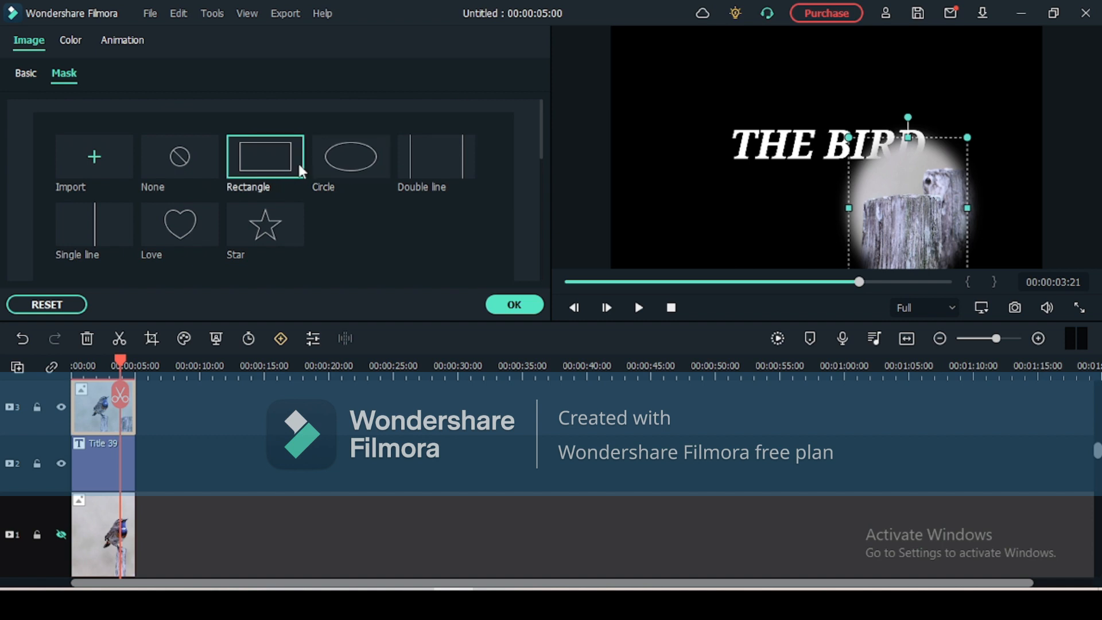
{"action": "left_click_drag", "start_coordinate": [878, 135], "coordinate": [935, 215]}
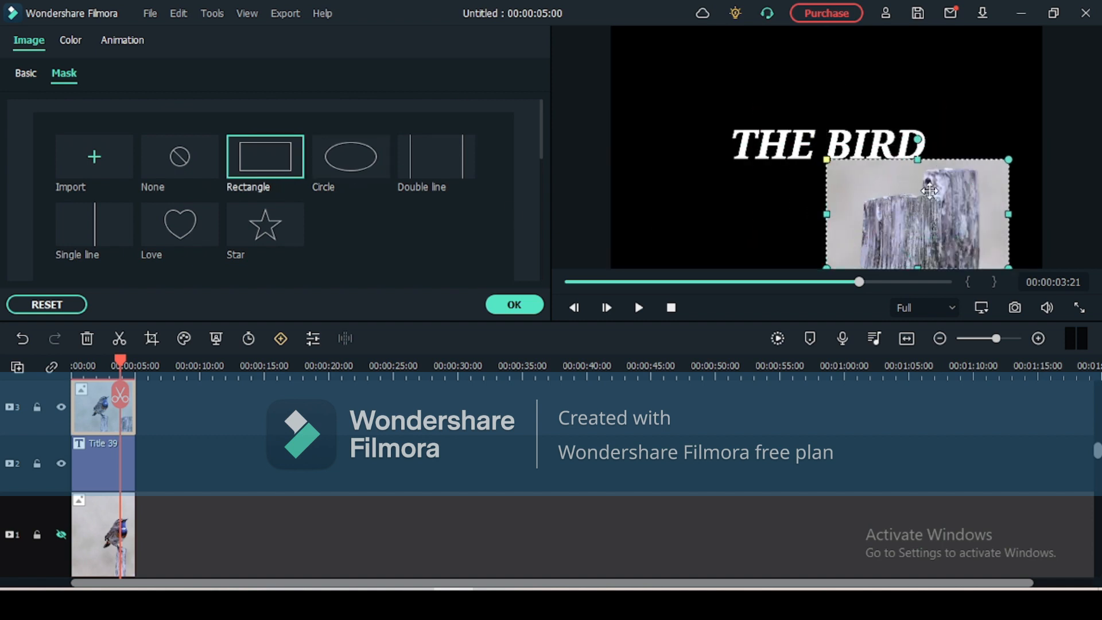
{"action": "left_click_drag", "start_coordinate": [826, 160], "coordinate": [824, 170]}
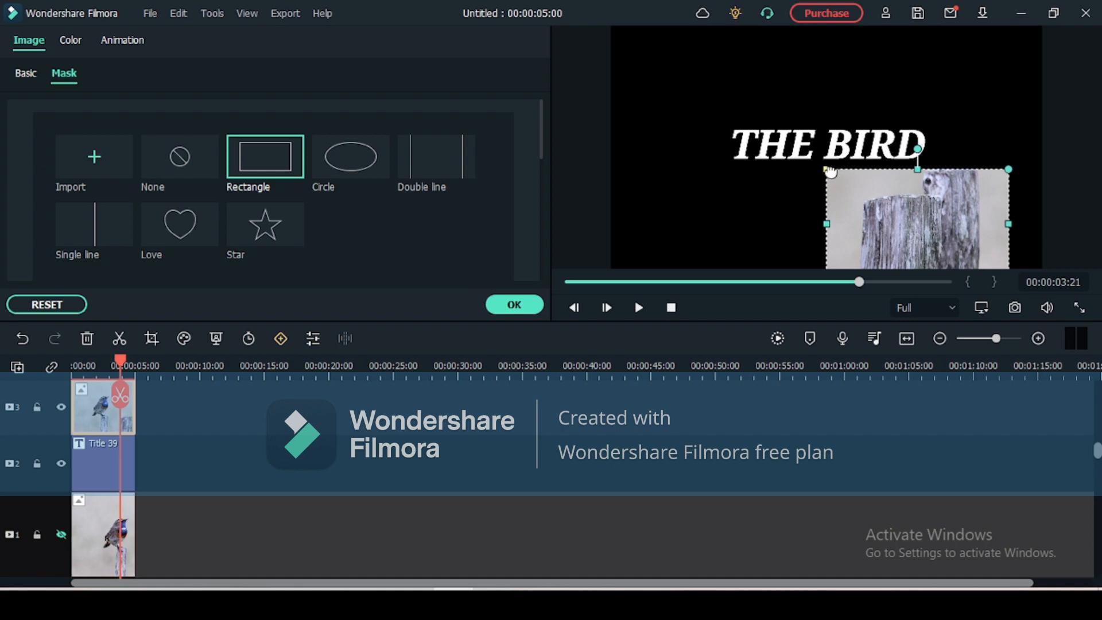
{"action": "left_click_drag", "start_coordinate": [827, 173], "coordinate": [847, 181]}
{"action": "left_click_drag", "start_coordinate": [939, 222], "coordinate": [931, 225]}
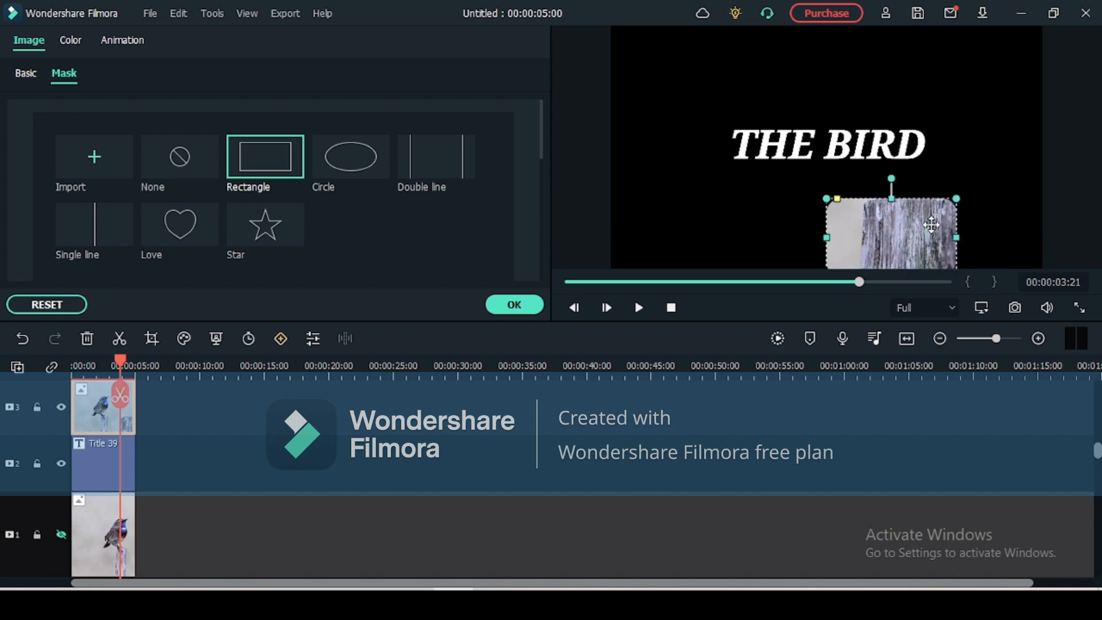
{"action": "left_click_drag", "start_coordinate": [828, 236], "coordinate": [862, 237]}
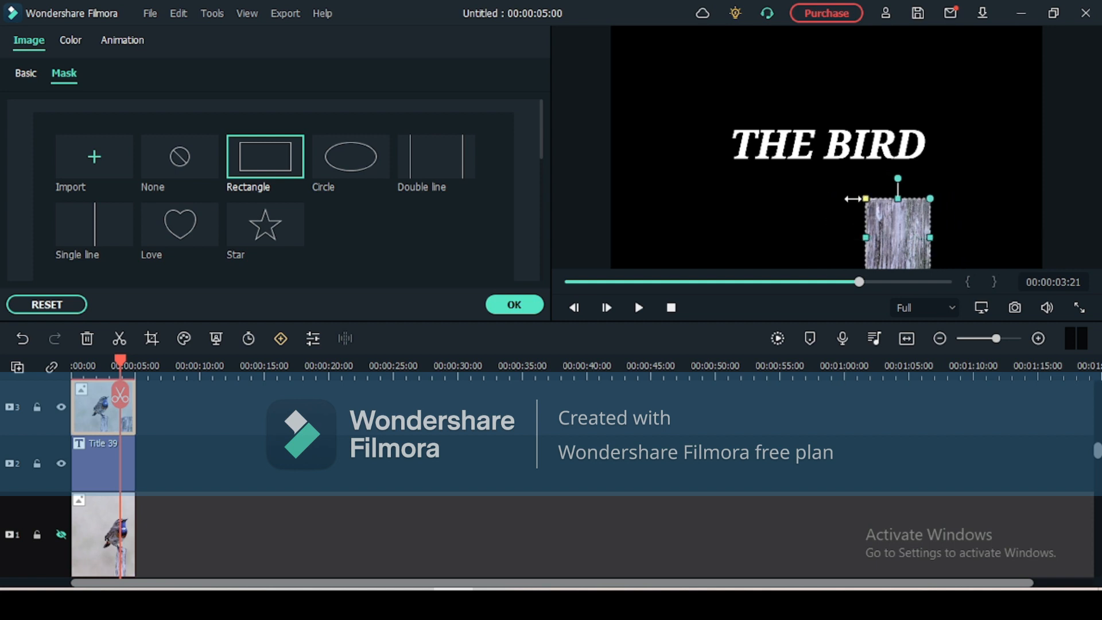
Move the THE BIRD title down so it crosses behind the masked wide fence post, and reselect the masked image.
{"action": "left_click", "coordinate": [844, 147]}
{"action": "left_click", "coordinate": [95, 478]}
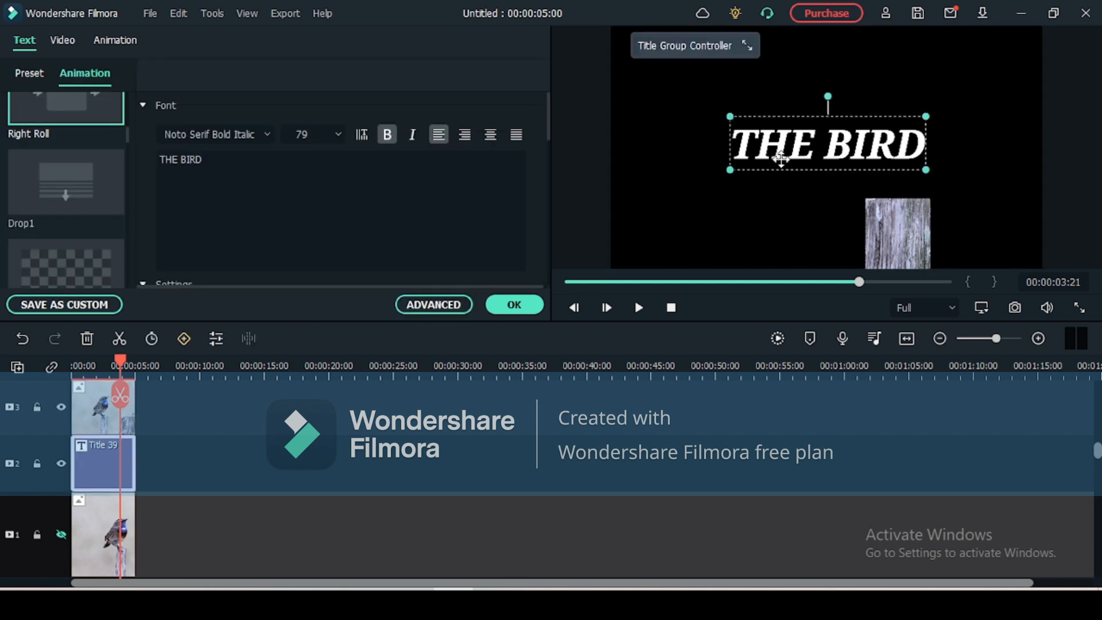
{"action": "left_click_drag", "start_coordinate": [780, 159], "coordinate": [893, 241]}
{"action": "left_click", "coordinate": [892, 241]}
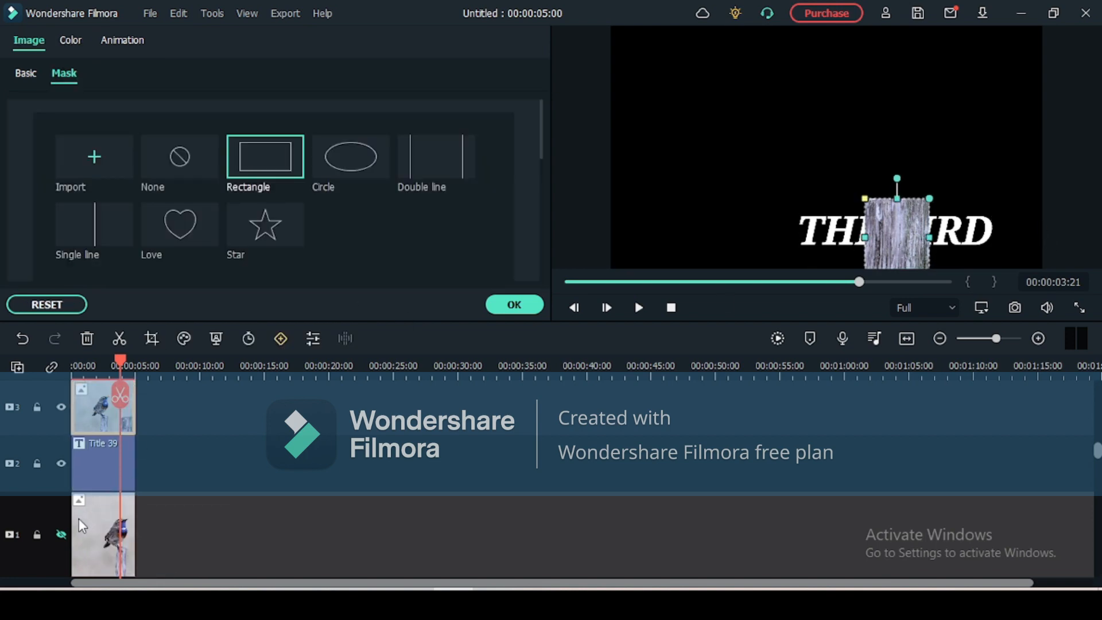
Show video track 1 again and play the preview from the start to check the title passing behind the wide post.
{"action": "left_click", "coordinate": [59, 534]}
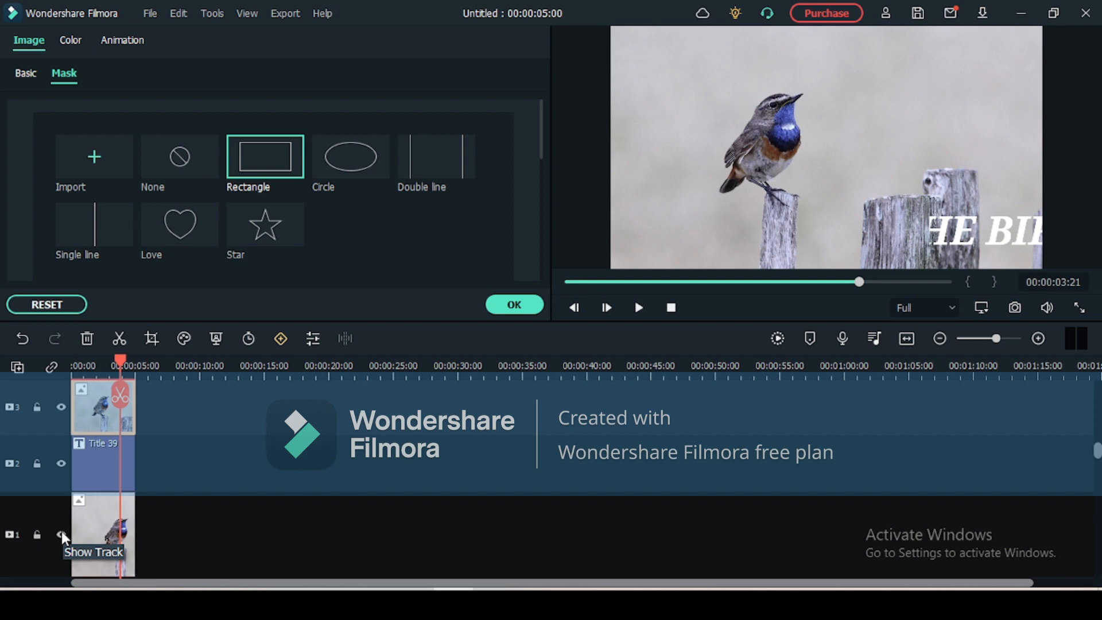
{"action": "left_click", "coordinate": [61, 531]}
{"action": "left_click", "coordinate": [670, 307]}
{"action": "key", "text": "space"}
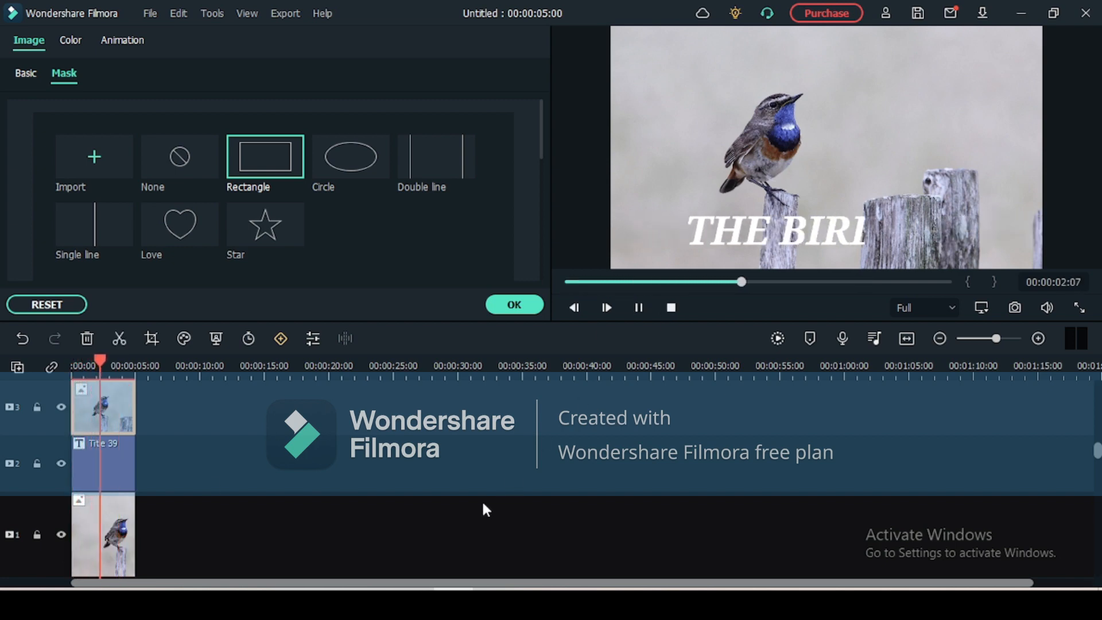
{"action": "key", "text": "space"}
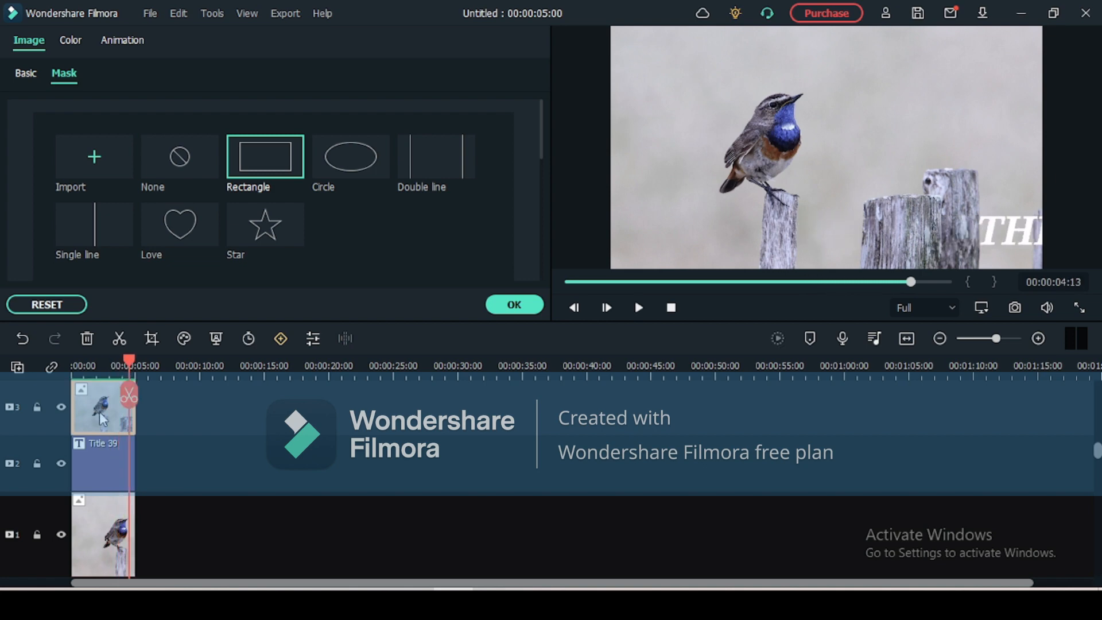
Hide video track 1, move the rectangle mask onto the narrow post beneath the bird at X -72.2, Y -247.4, and set its width to 14.01.
{"action": "left_click", "coordinate": [61, 533]}
{"action": "left_click_drag", "start_coordinate": [909, 239], "coordinate": [790, 185]}
{"action": "left_click", "coordinate": [773, 220]}
{"action": "left_click", "coordinate": [816, 218]}
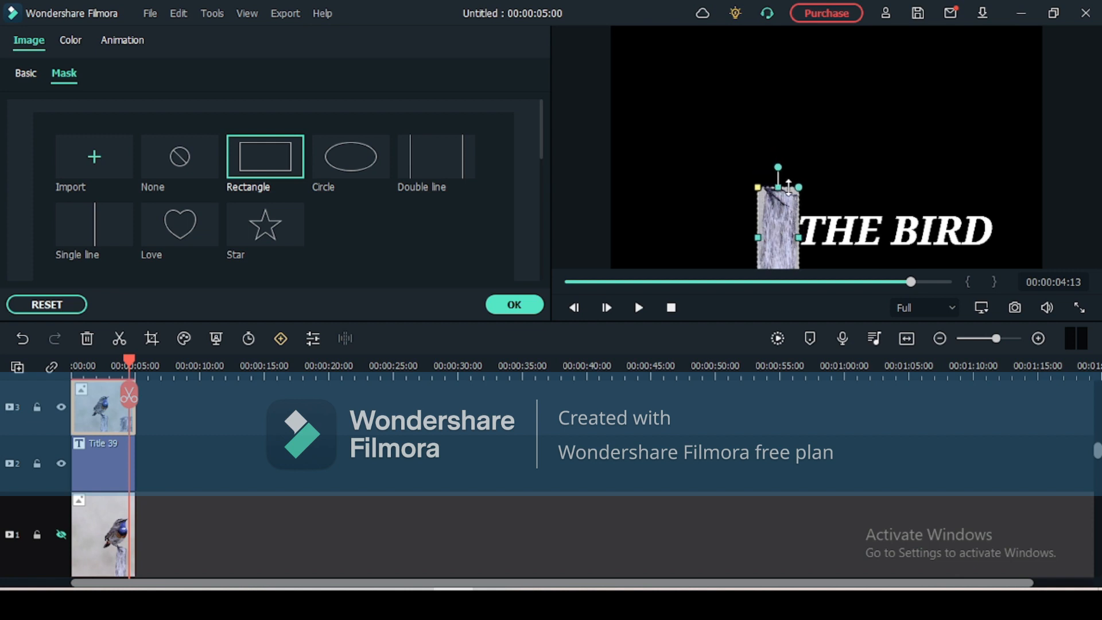
{"action": "left_click_drag", "start_coordinate": [760, 235], "coordinate": [760, 236]}
Set the rectangle mask's blur strength to 5.92, show video track 1 and play the preview from the start.
{"action": "scroll", "coordinate": [280, 247], "scroll_direction": "down", "scroll_amount": 3}
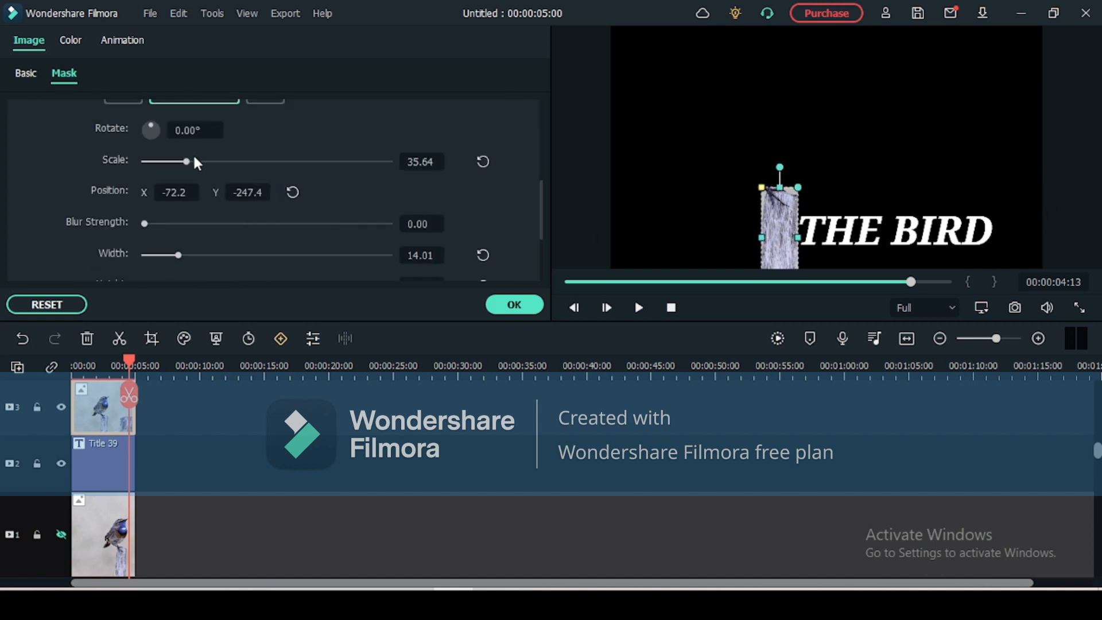
{"action": "left_click", "coordinate": [158, 224]}
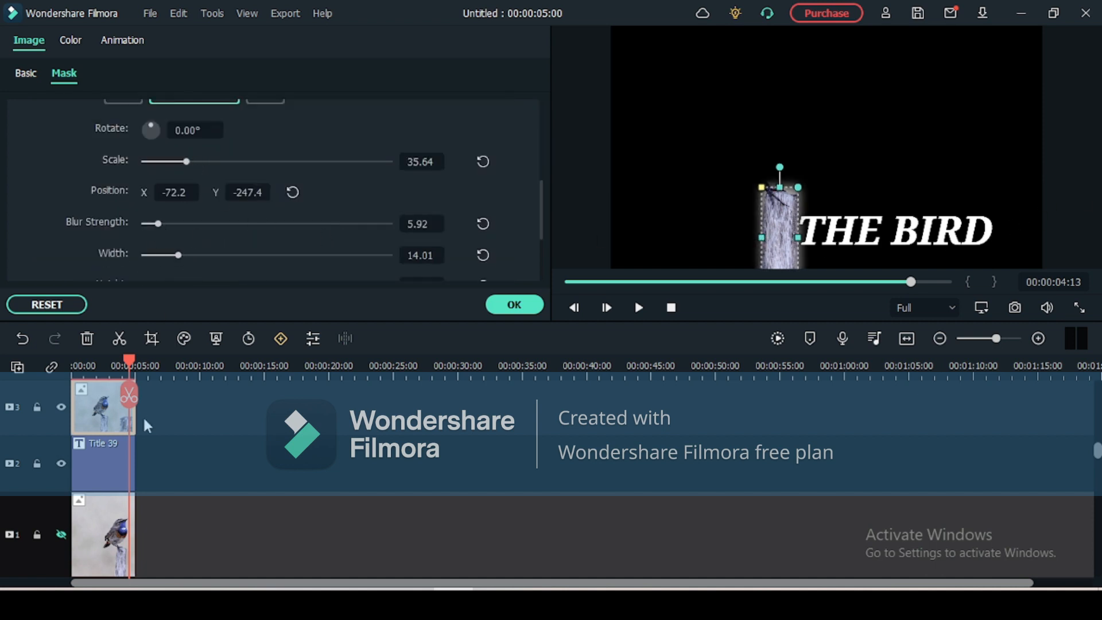
{"action": "left_click", "coordinate": [61, 535]}
{"action": "left_click", "coordinate": [668, 308]}
{"action": "key", "text": "space"}
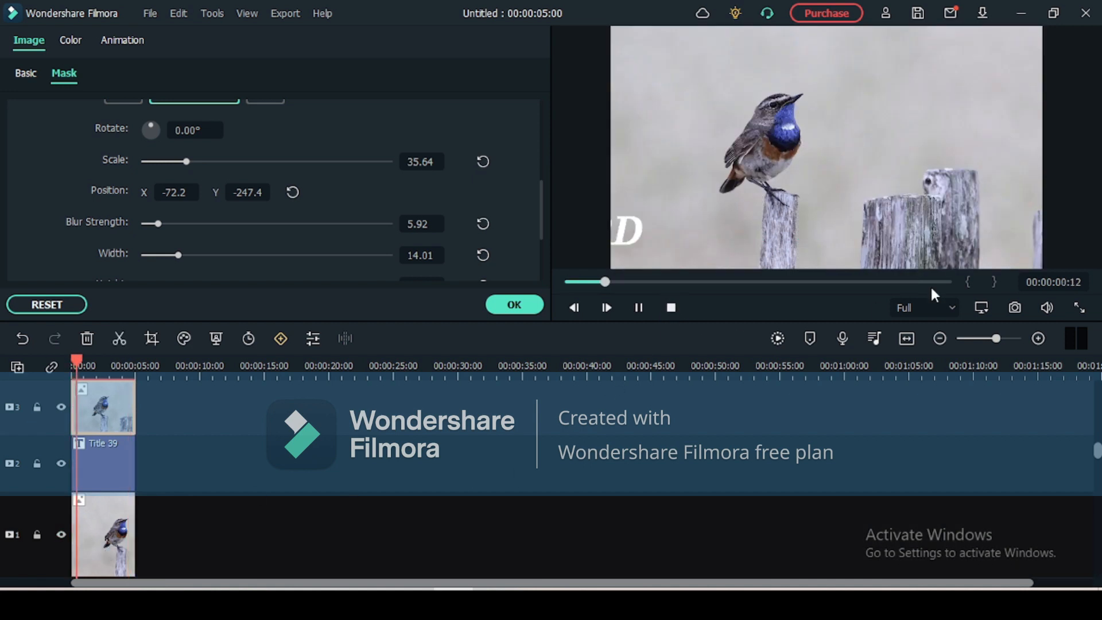
{"action": "key", "text": "space"}
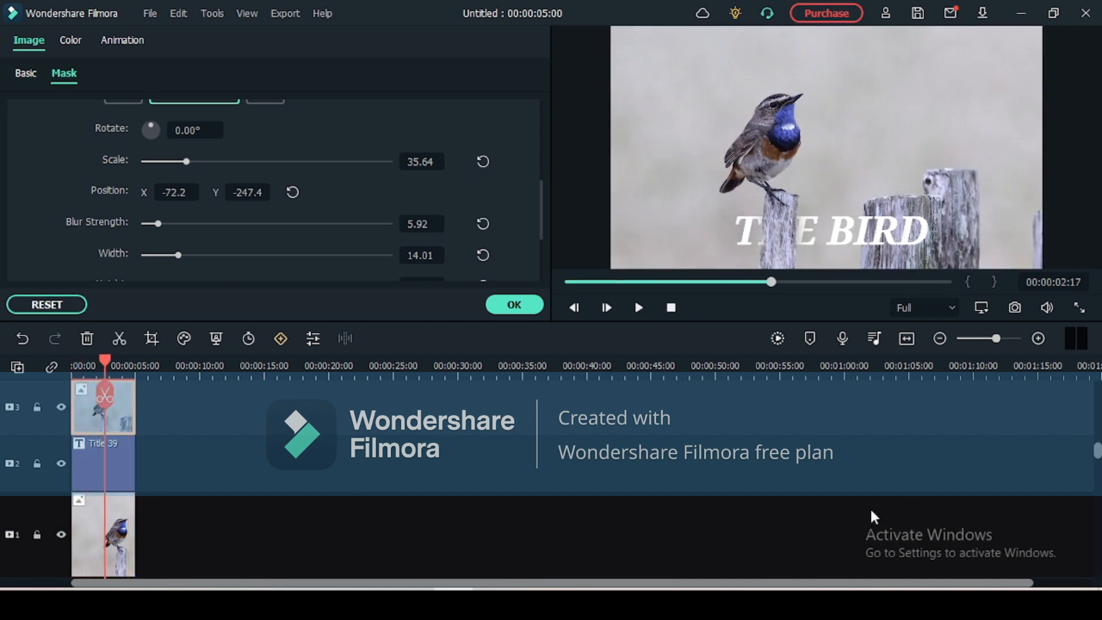
Confirm the track 3 image's mask settings and play the finished title animation from the start.
{"action": "left_click", "coordinate": [763, 246]}
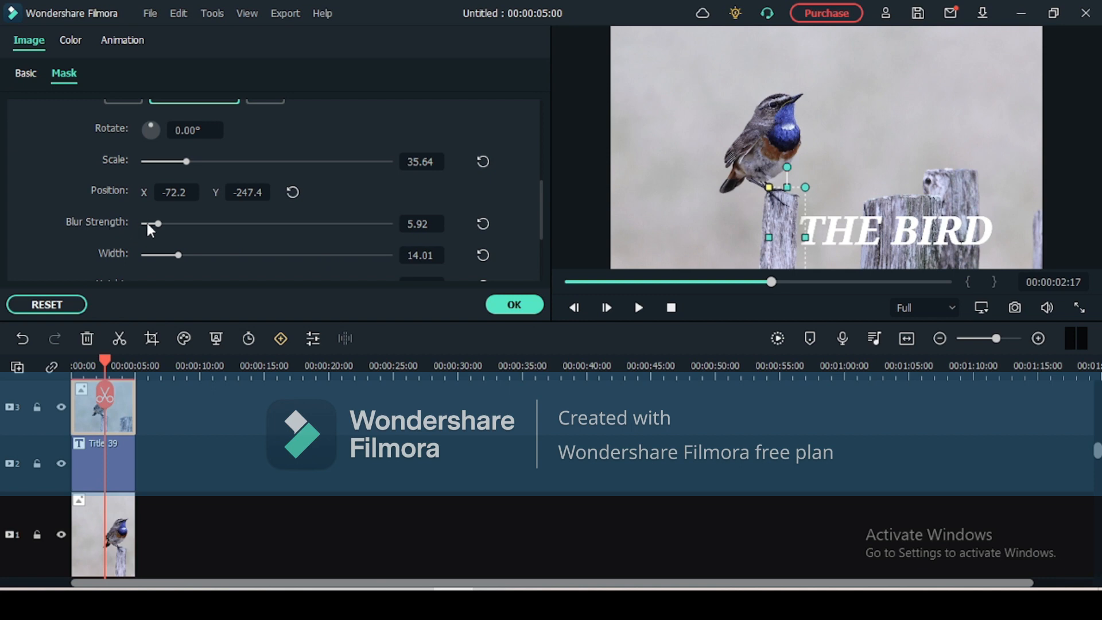
{"action": "left_click", "coordinate": [514, 304]}
{"action": "left_click", "coordinate": [669, 307]}
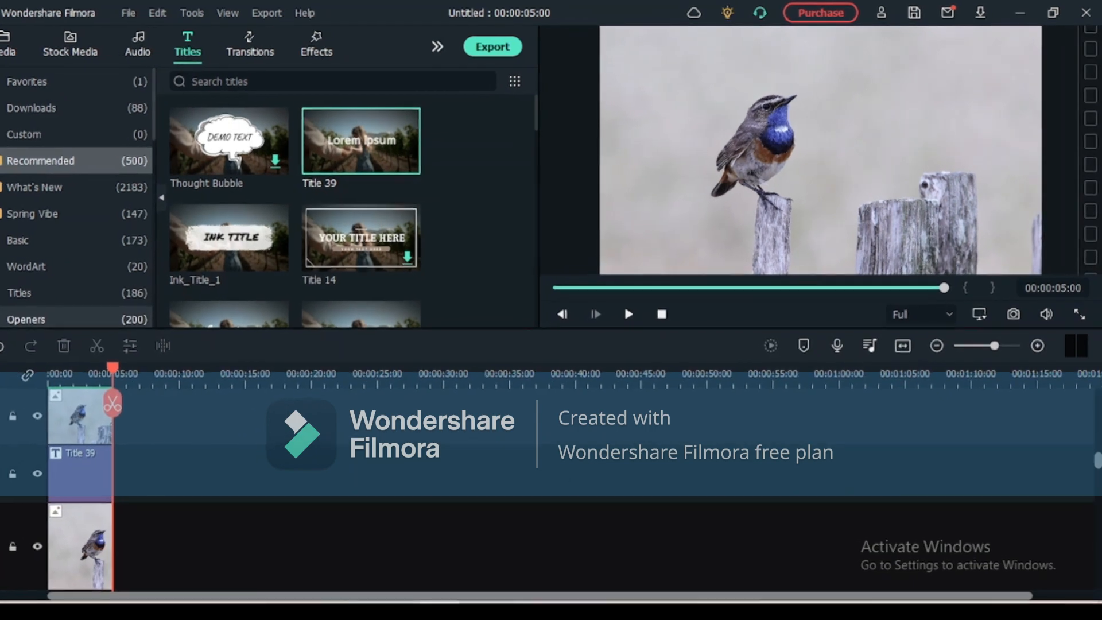
{"action": "left_click", "coordinate": [645, 329]}
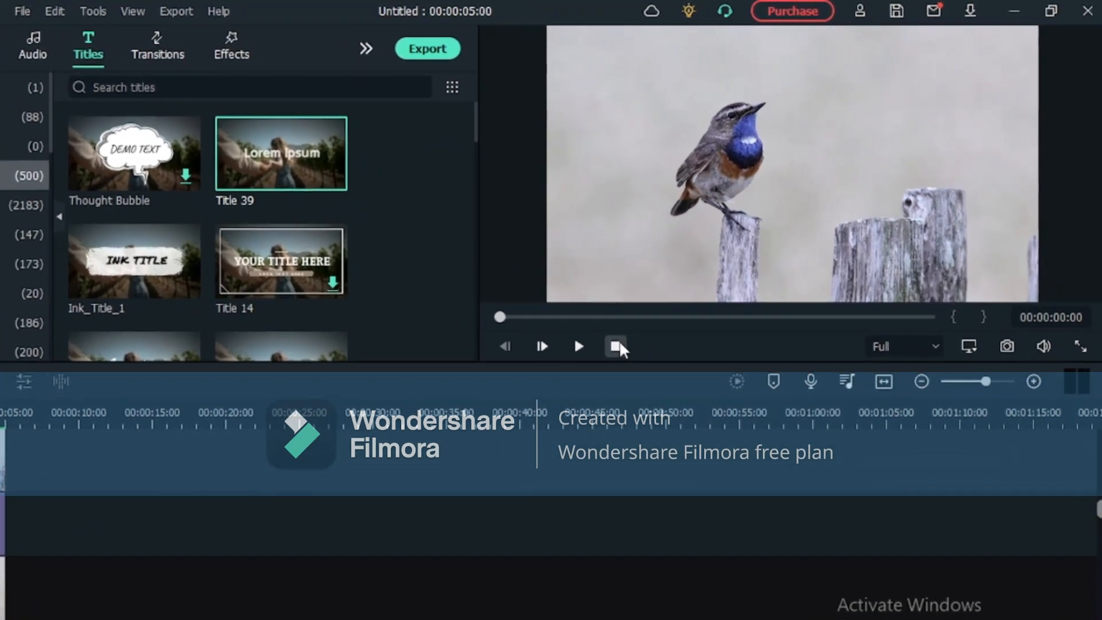
{"action": "key", "text": "space"}
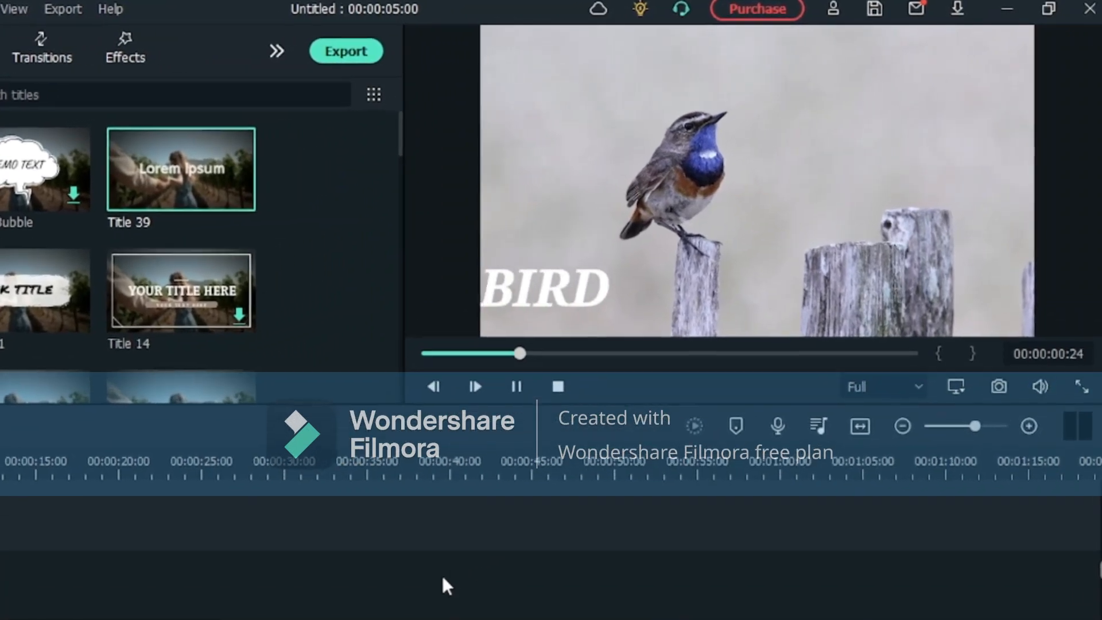